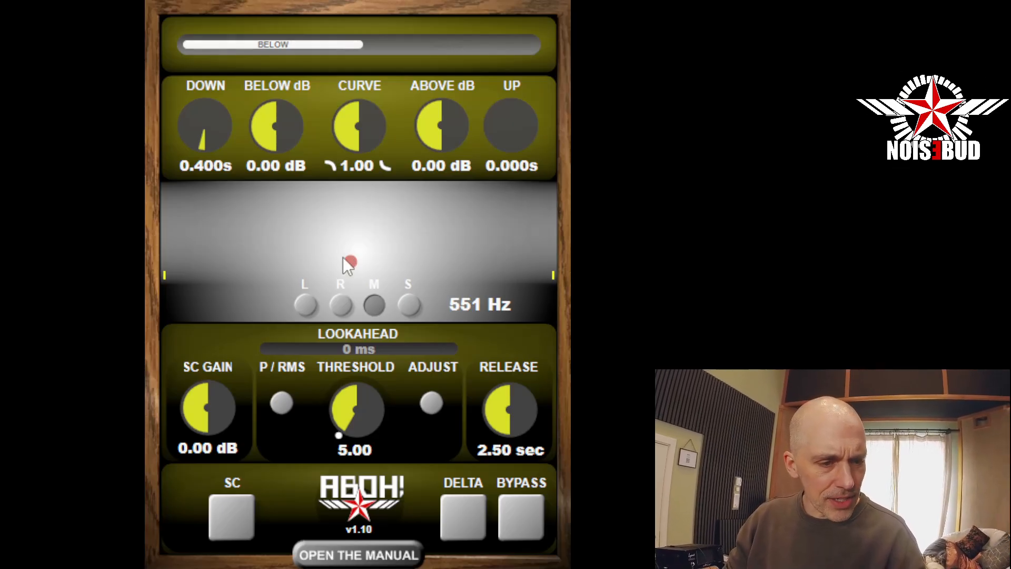
Step: Try the sidechain filter as a narrow band at 4002 Hz, and return it to full range at 600 Hz
left_click_drag(353, 264, 470, 198)
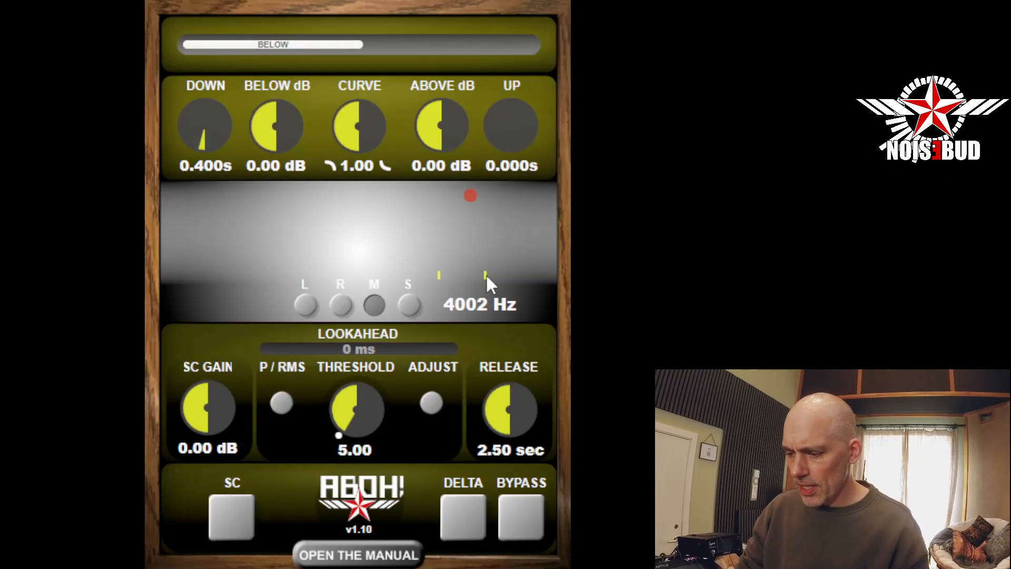
left_click_drag(470, 195, 356, 284)
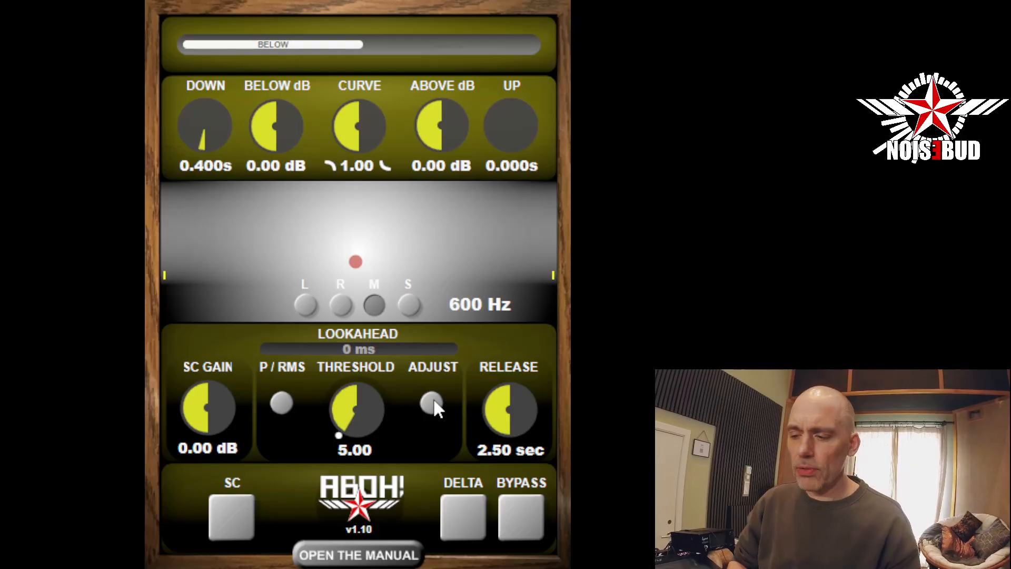
Step: Try lowering and raising the sidechain gain, resetting it to 0.00 dB each time
left_click_drag(218, 419, 218, 435)
double_click(219, 424)
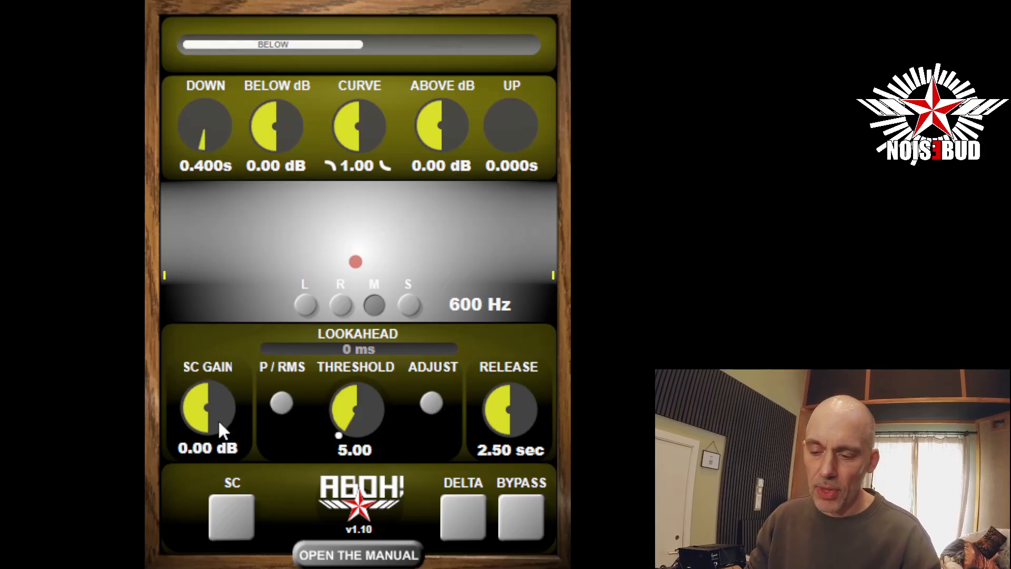
left_click_drag(219, 421, 219, 396)
double_click(220, 420)
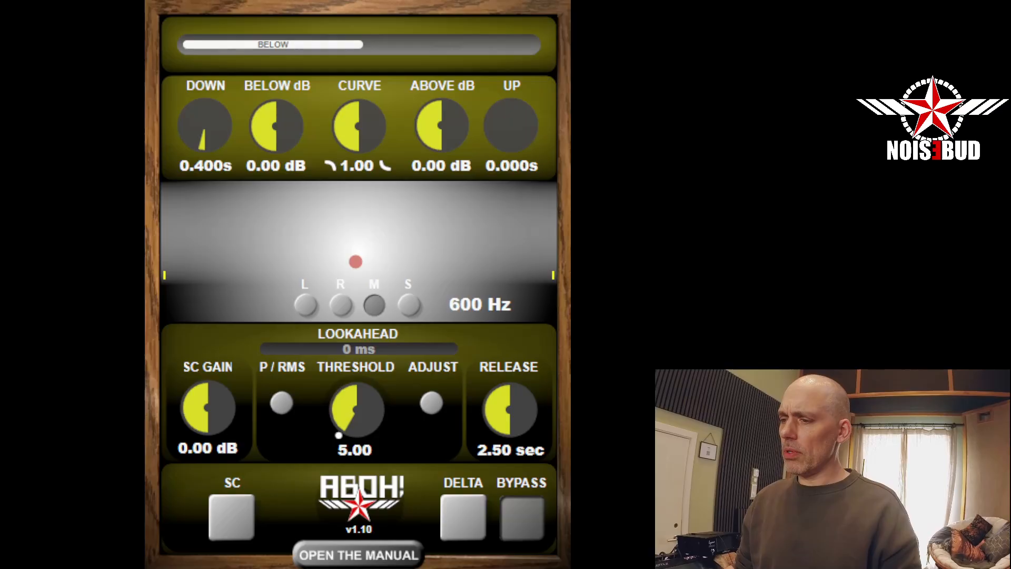
Step: Play the track with the effect bypassed to hear the unprocessed sound, and stop playback
key("space")
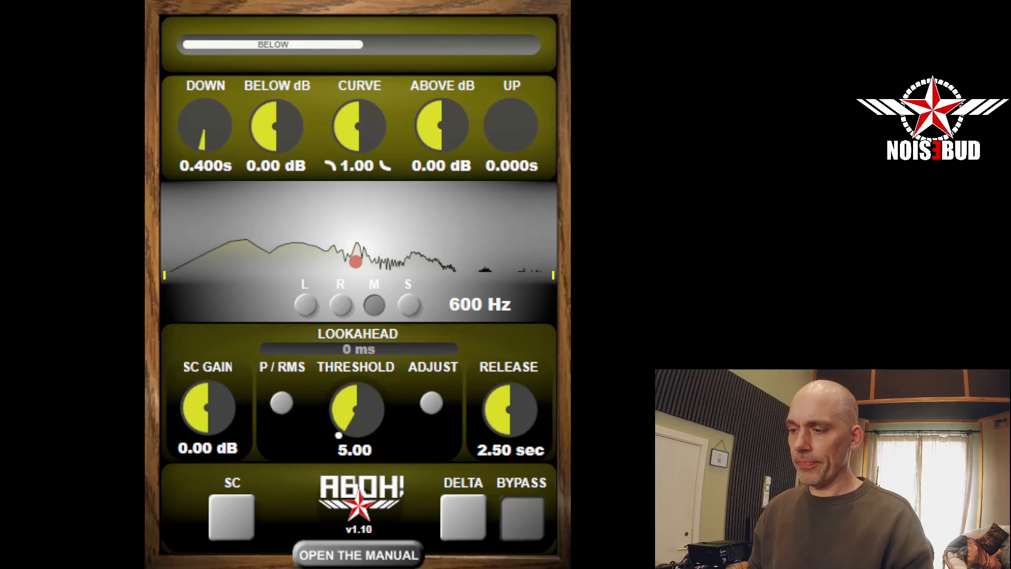
key("space")
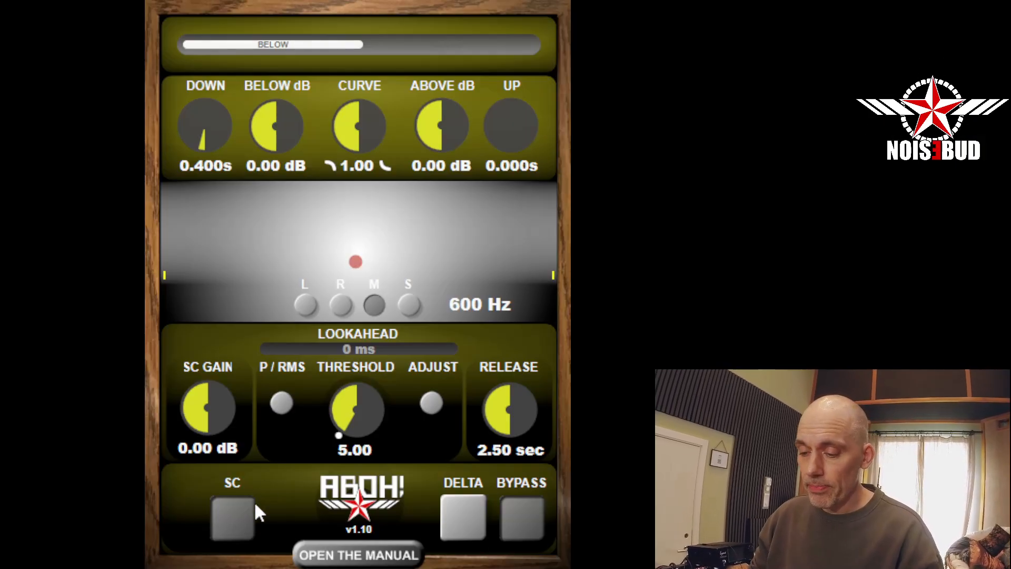
Step: With sidechain listening on, disable bypass and shape the filter into a low band at about 43 Hz, ending with sidechain listening off
left_click(239, 504)
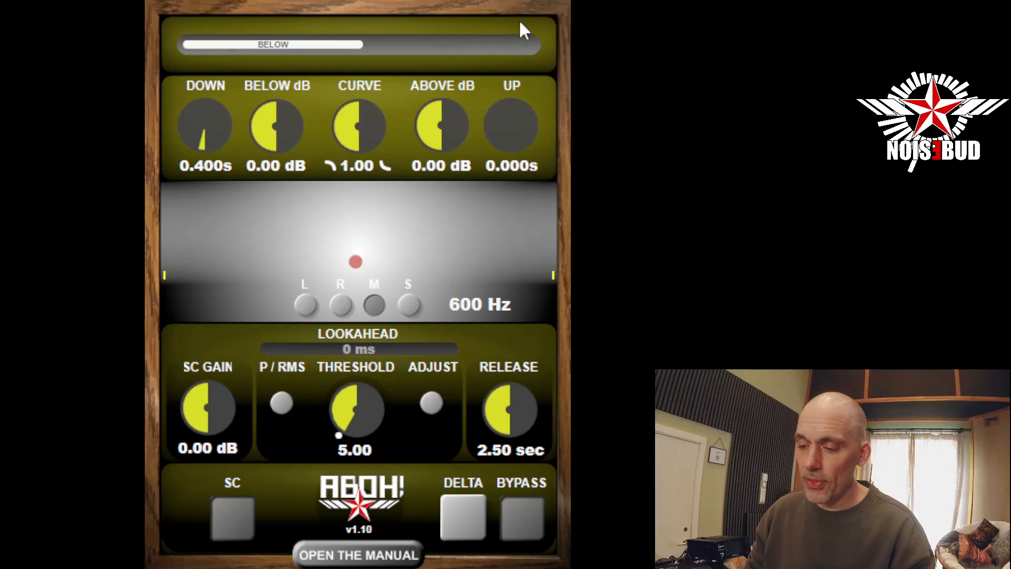
left_click_drag(358, 259, 220, 200)
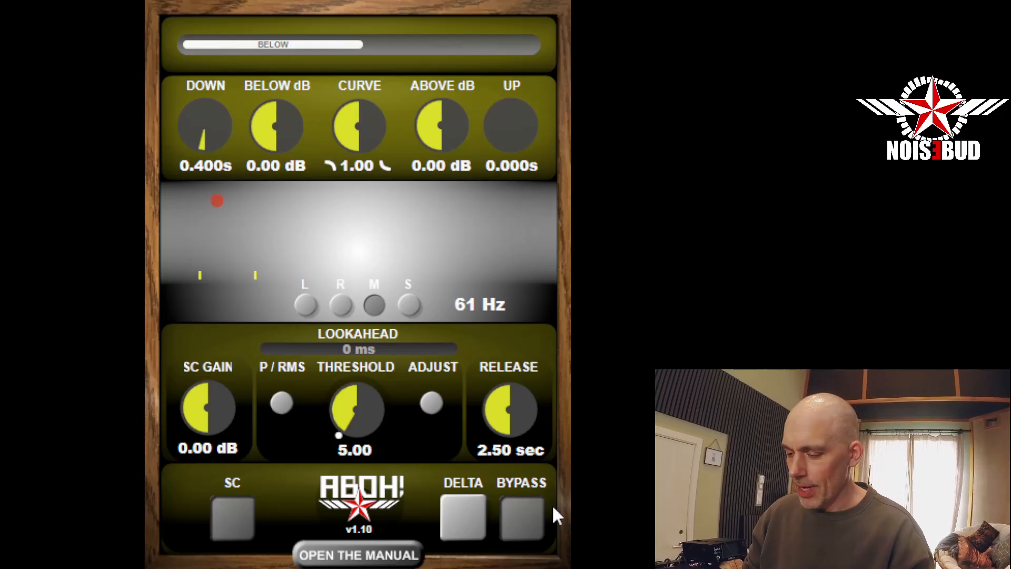
left_click(526, 522)
left_click_drag(223, 205, 188, 208)
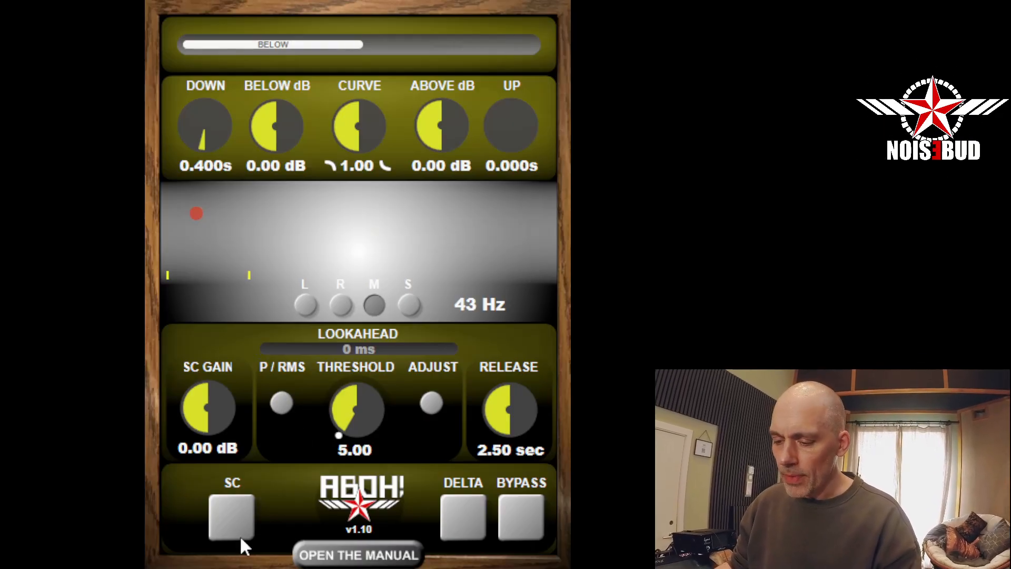
left_click(233, 519)
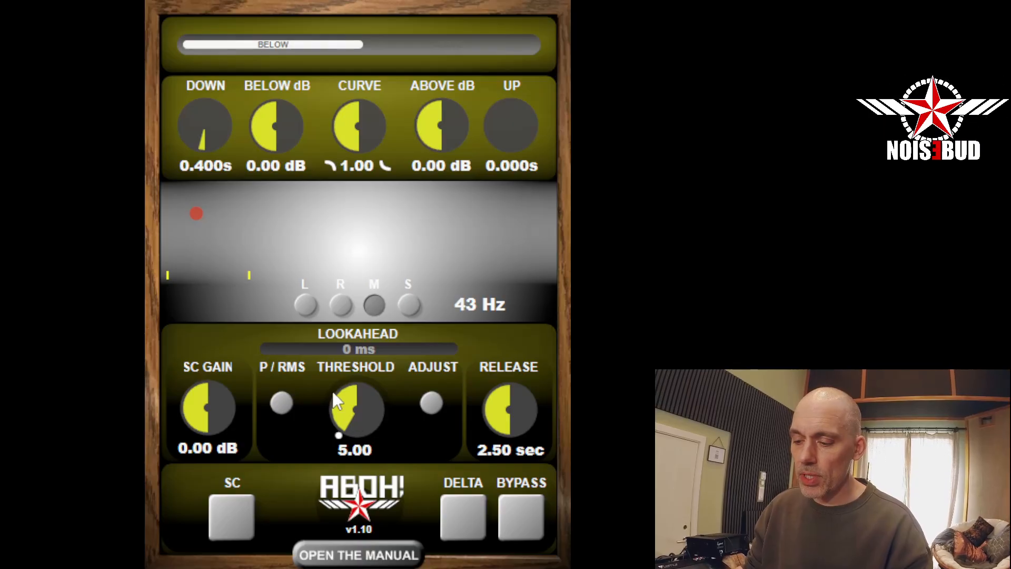
Step: Play the track in short passes to compare the filtered low-frequency level with the threshold
key("space")
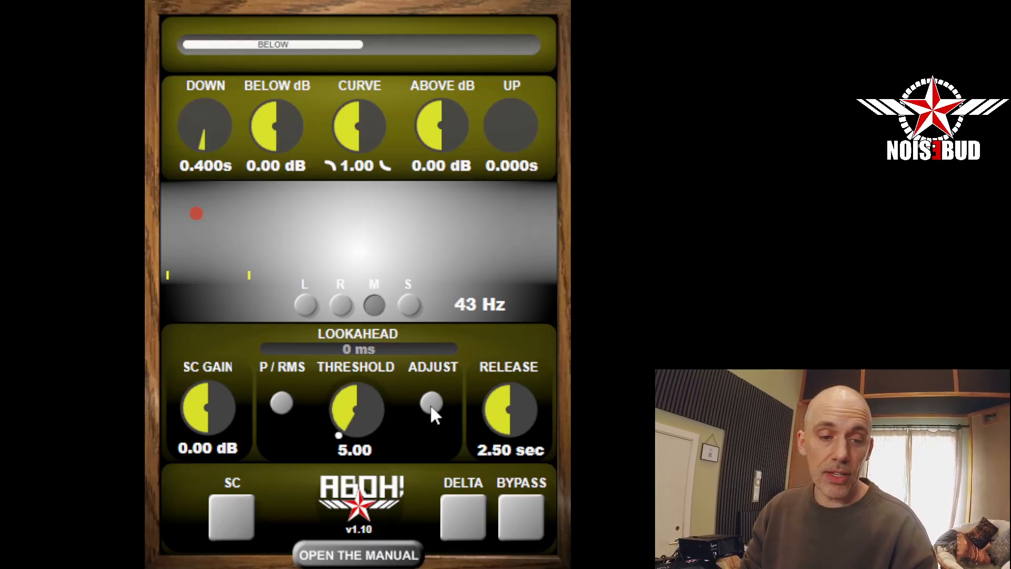
key("space")
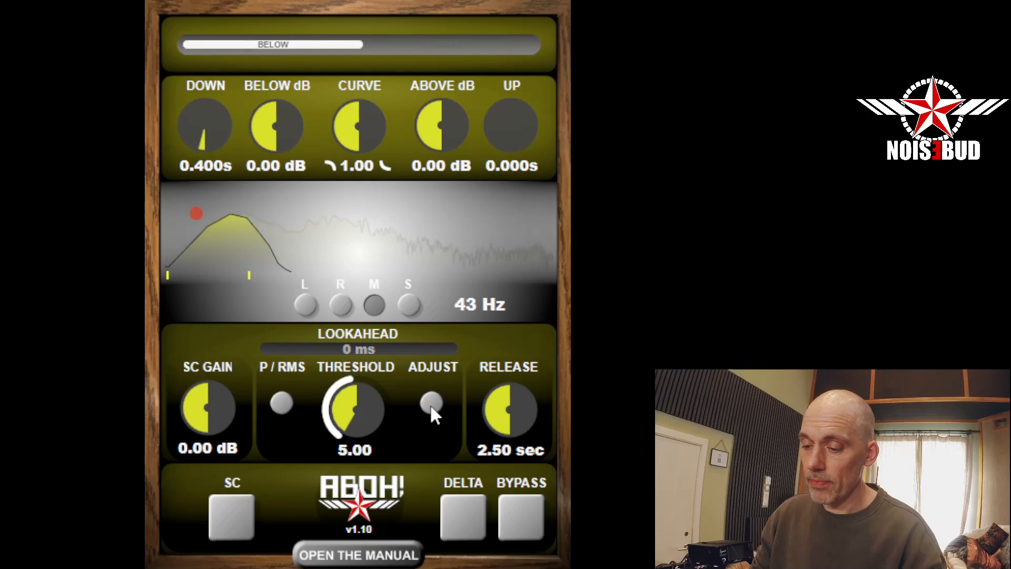
key("space")
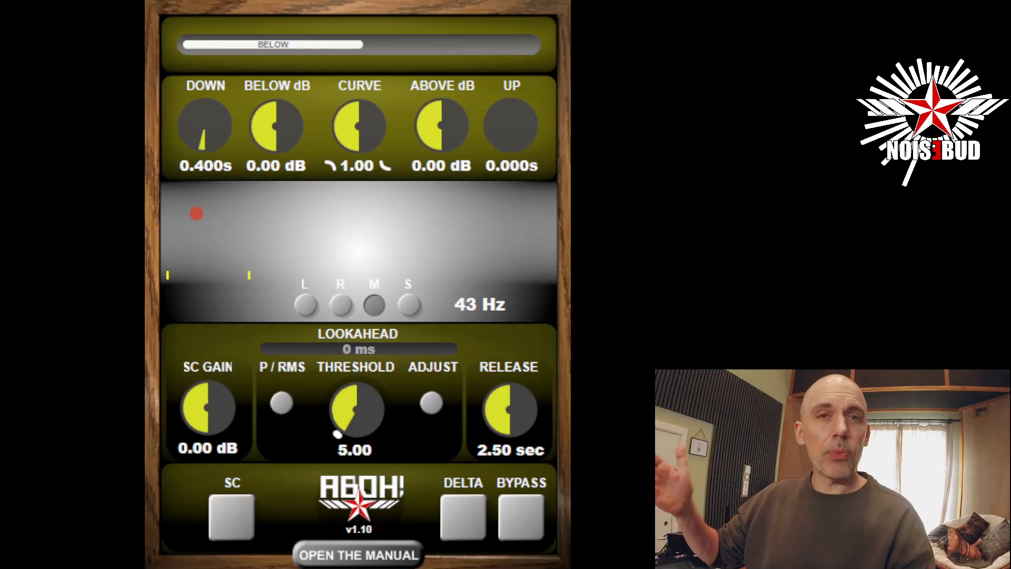
key("space")
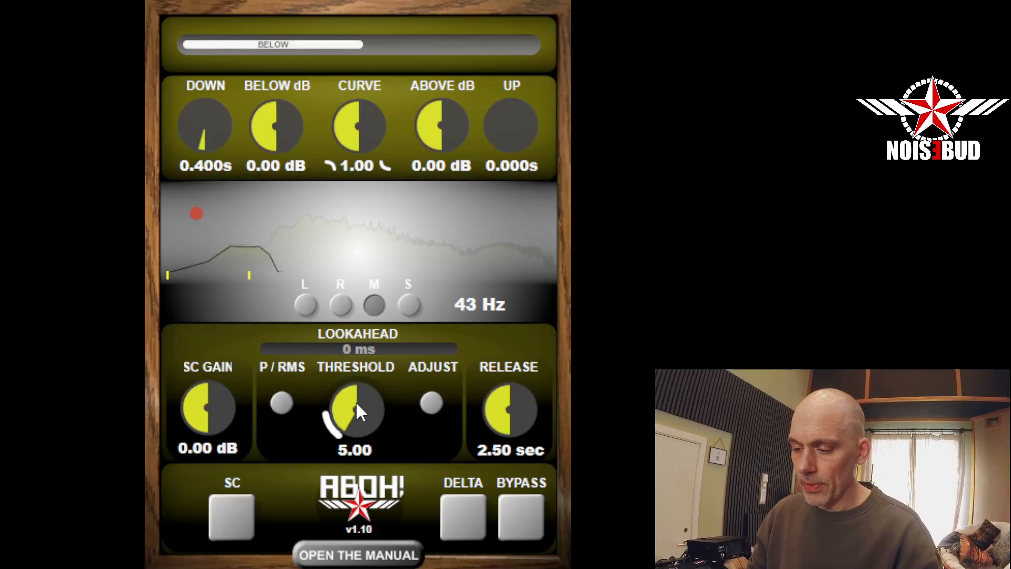
Step: Lower the threshold to 2.70 and set the Below gain to -6.00 dB
left_click_drag(357, 403, 356, 441)
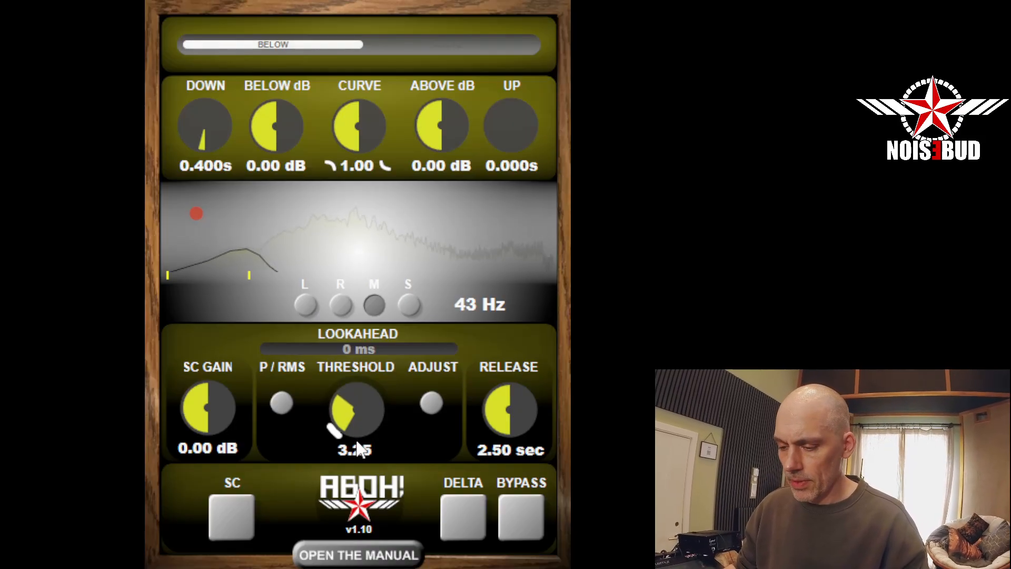
left_click_drag(356, 404, 356, 414)
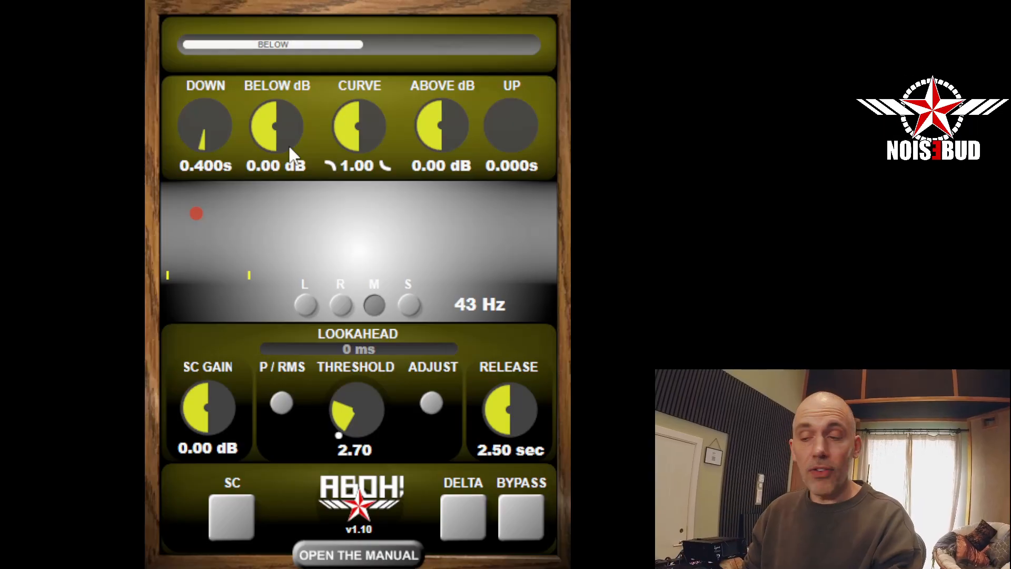
left_click_drag(290, 147, 289, 309)
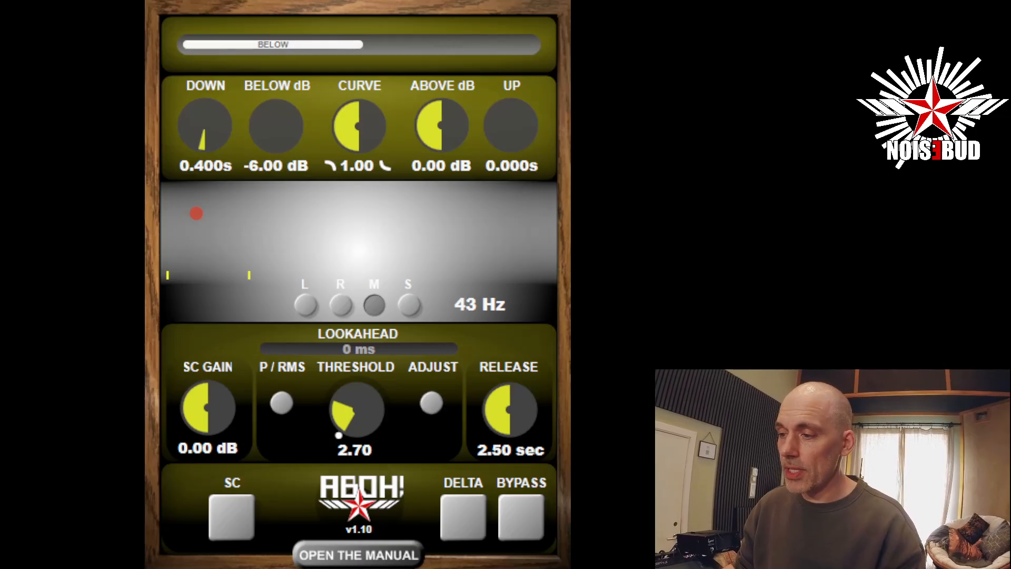
Step: Play the track and fine-tune the threshold to 4.55 against the level meter
key("space")
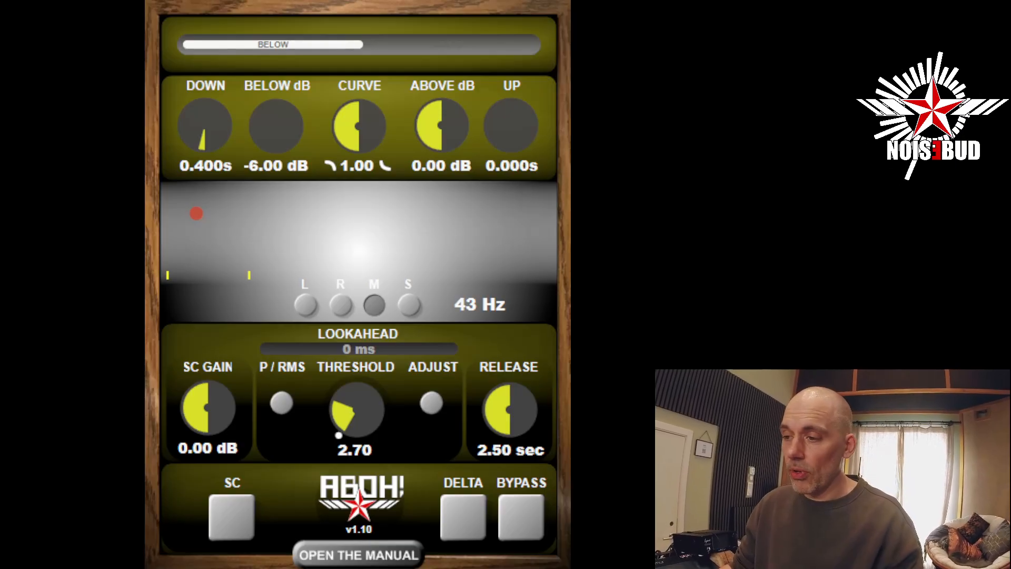
key("space")
left_click_drag(345, 413, 369, 396)
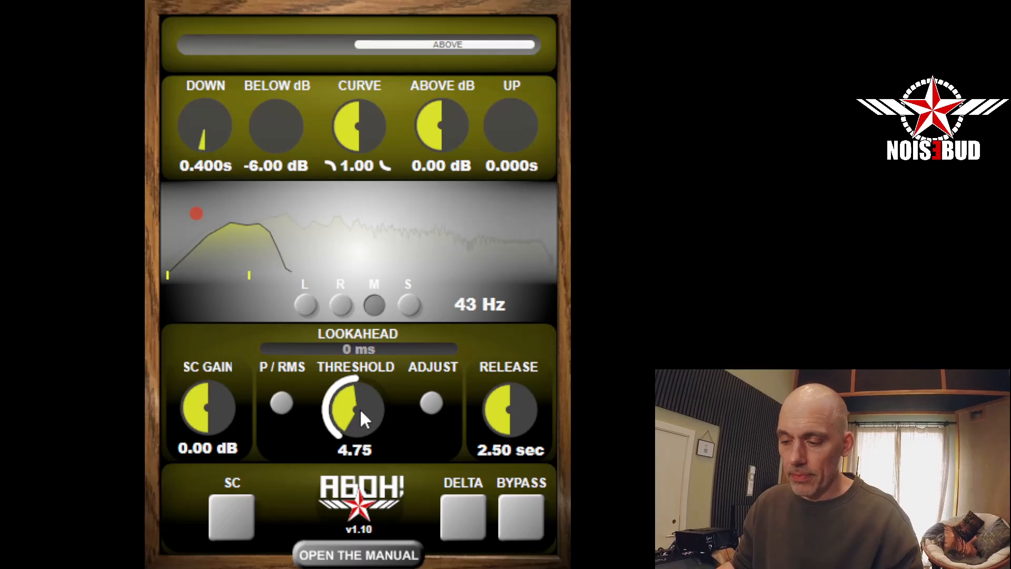
left_click_drag(361, 415, 372, 429)
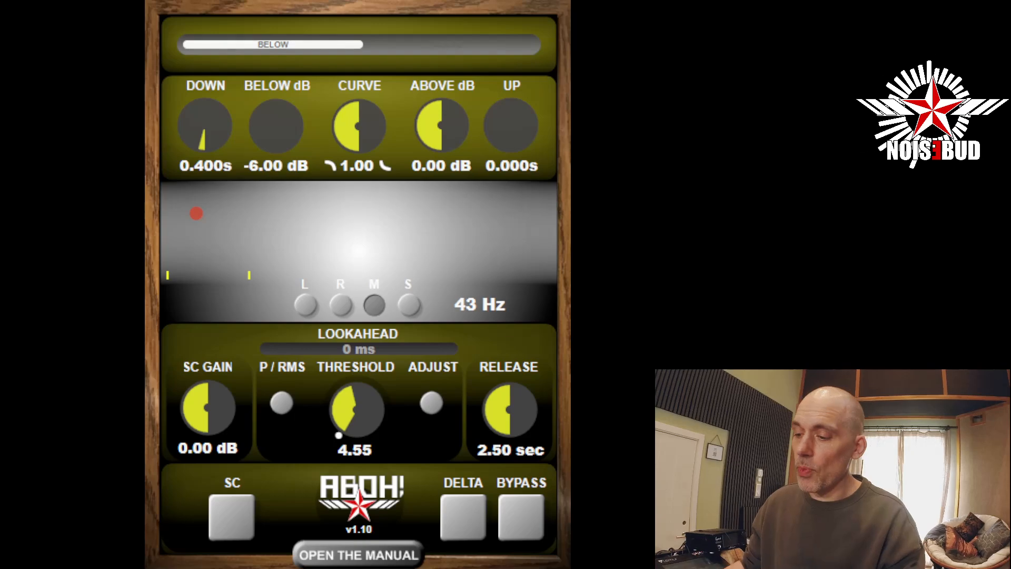
Step: Audition the delta signal and switch back to the normal output
left_click(466, 512)
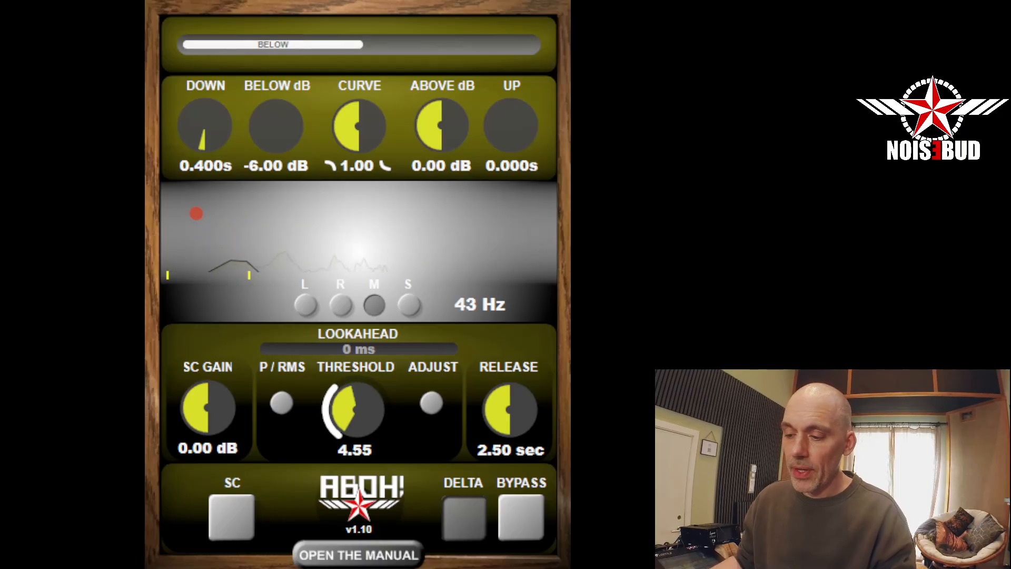
left_click(469, 504)
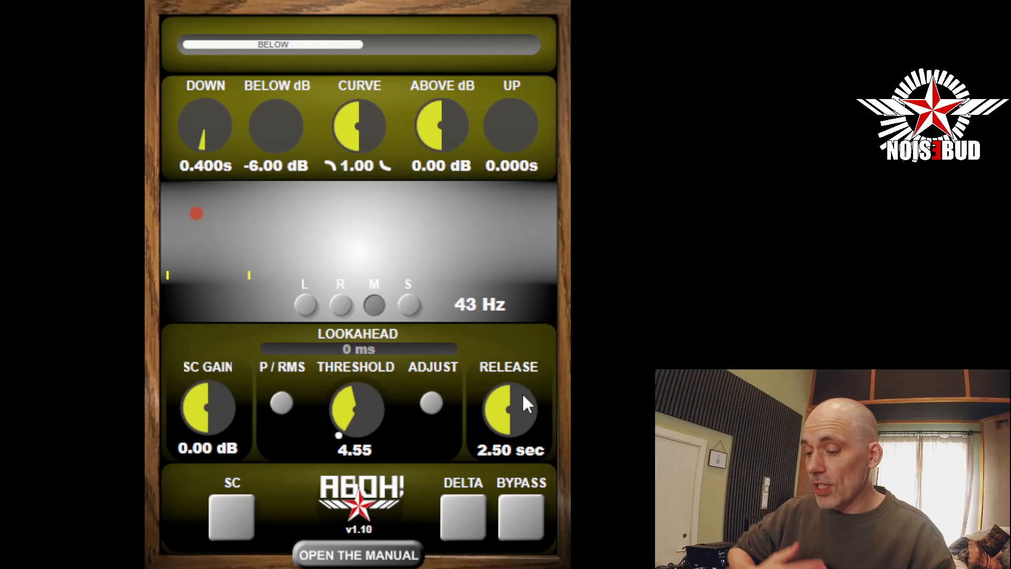
Step: Set the lookahead to 330 ms
double_click(342, 352)
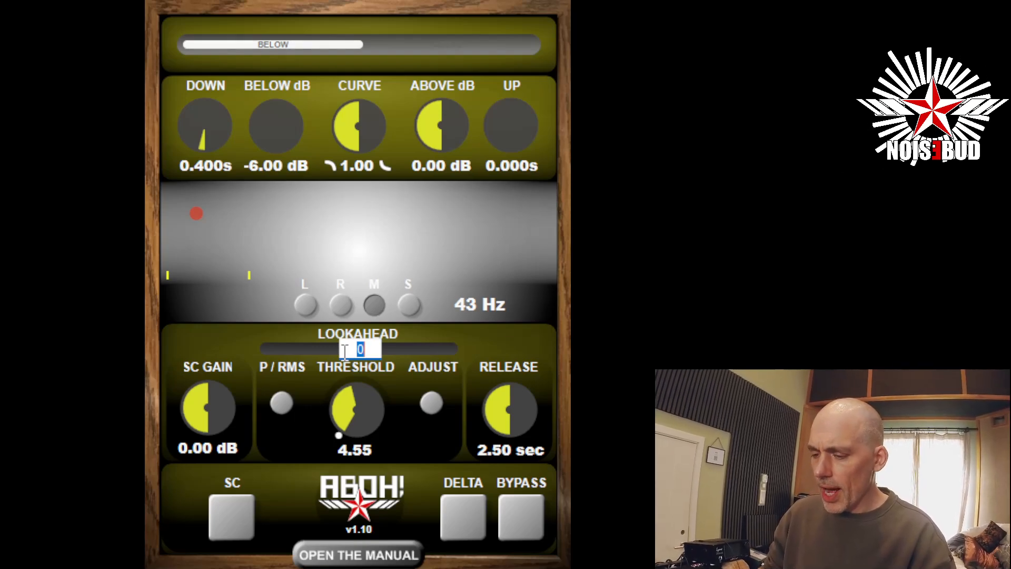
type("3")
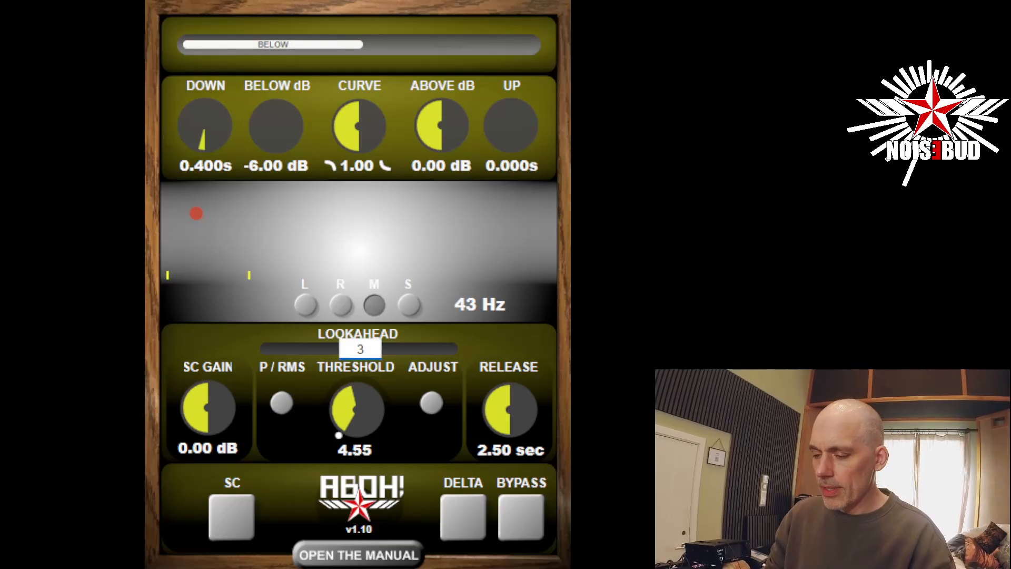
type("30")
key("Return")
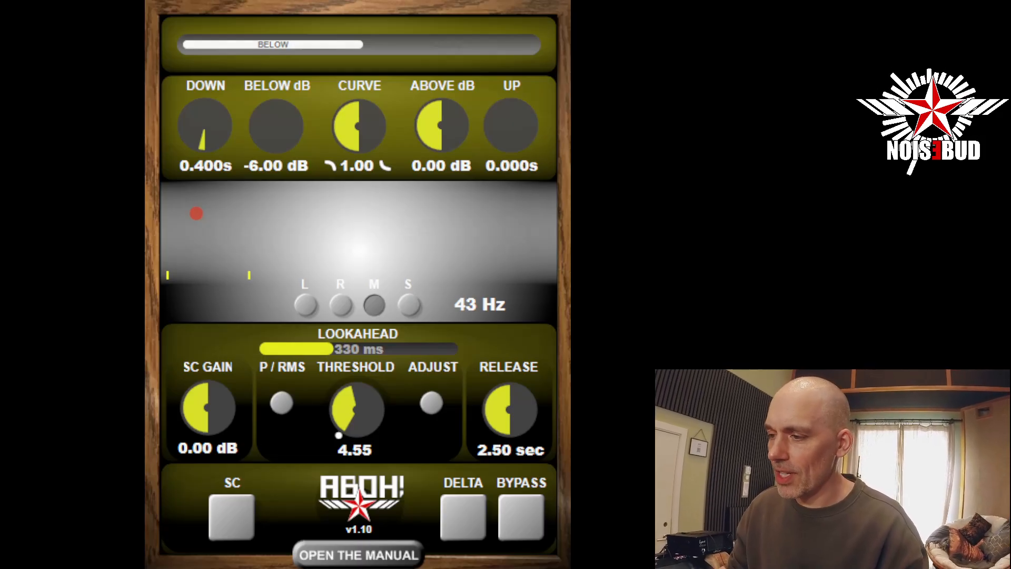
Step: Play the track to check the transition, and set the Down time to 0.05 s
key("space")
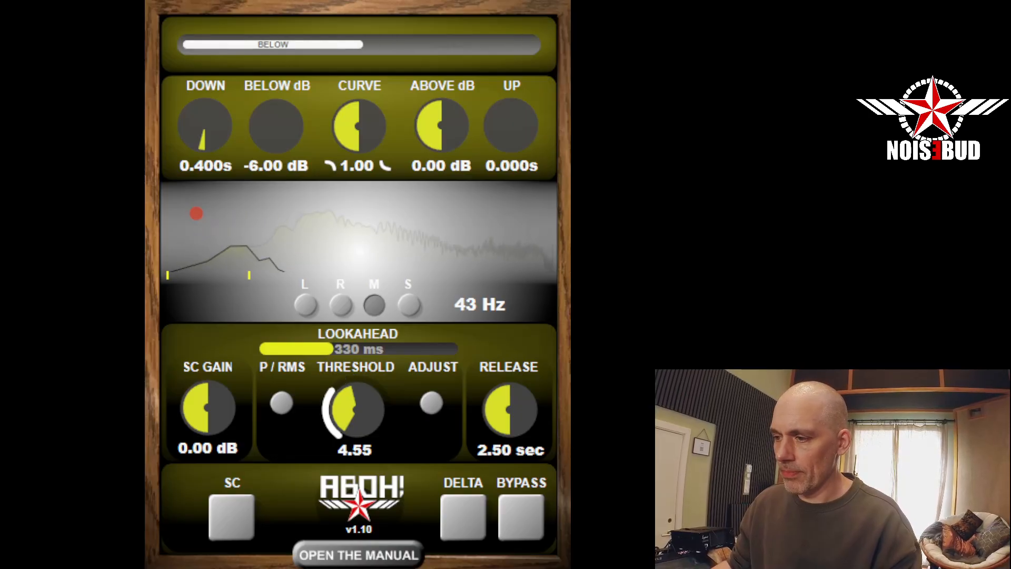
double_click(215, 160)
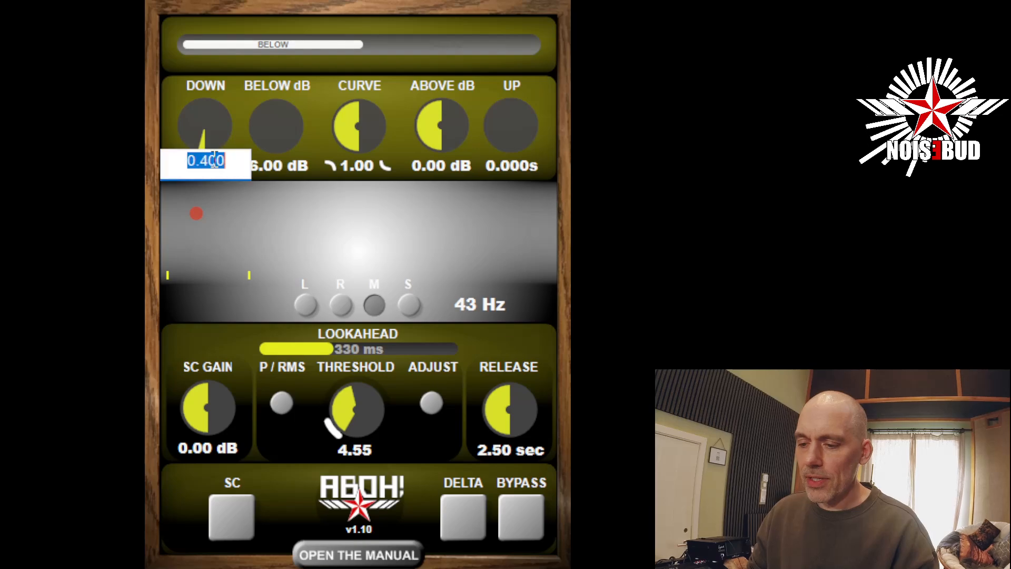
type("0.")
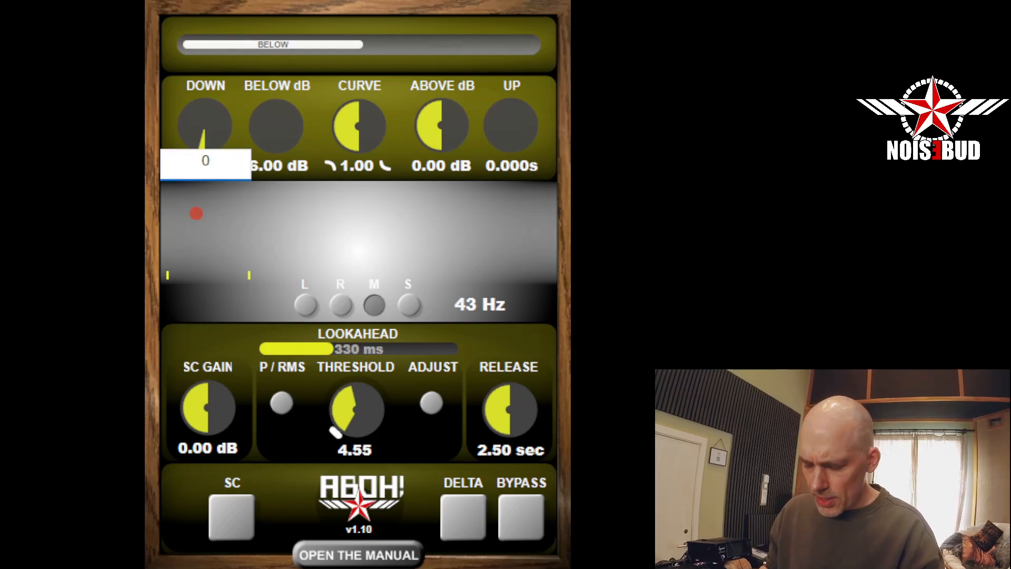
type("05")
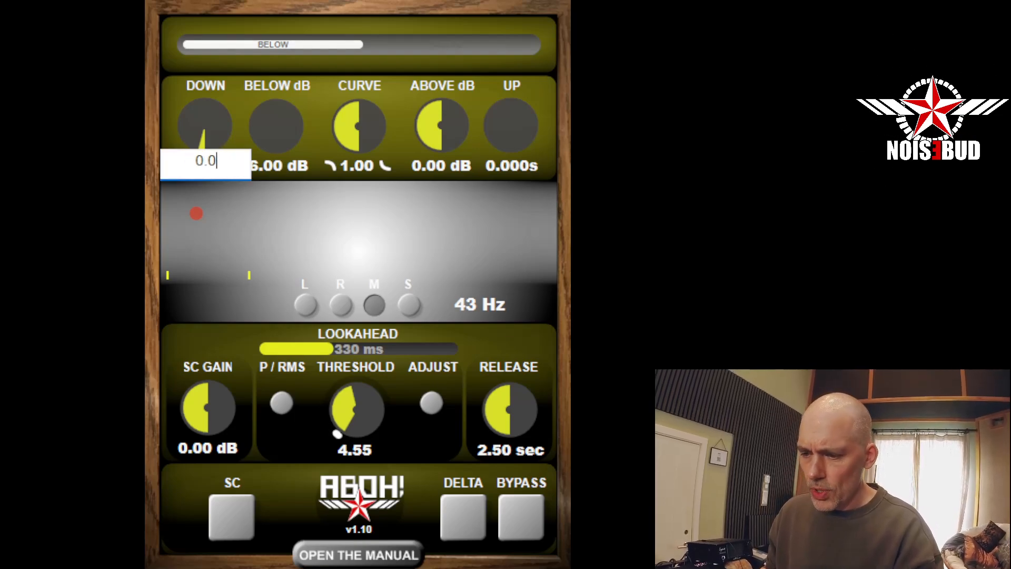
key("Return")
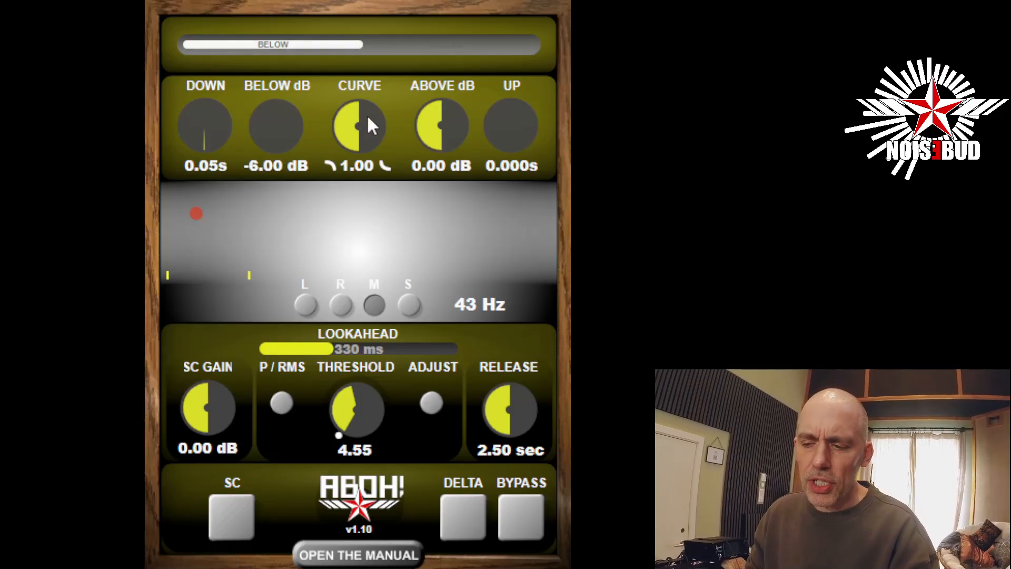
Step: Set the transition curve to 1.42 and play the track to check it
left_click_drag(368, 119, 368, 68)
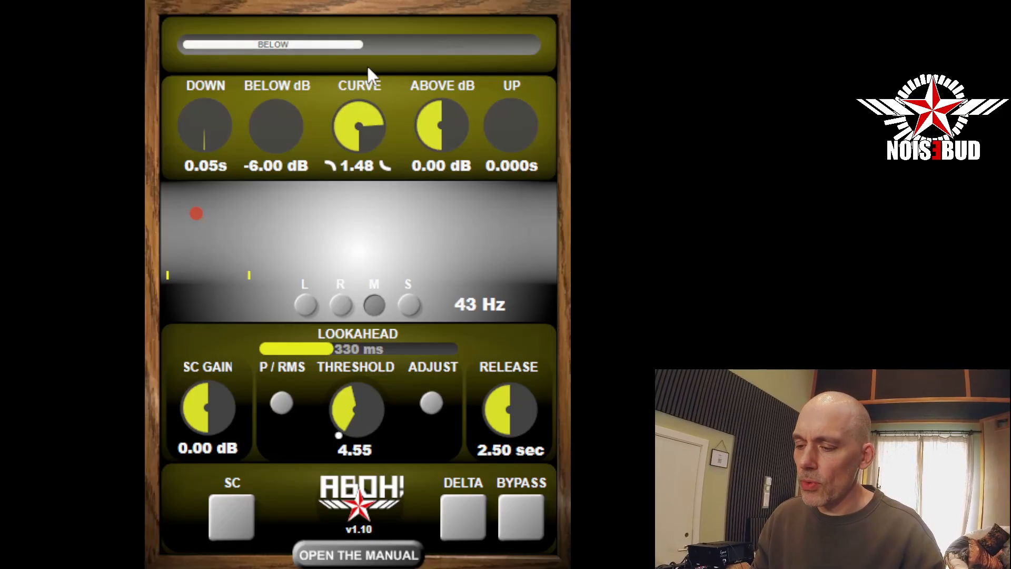
left_click_drag(368, 111, 370, 131)
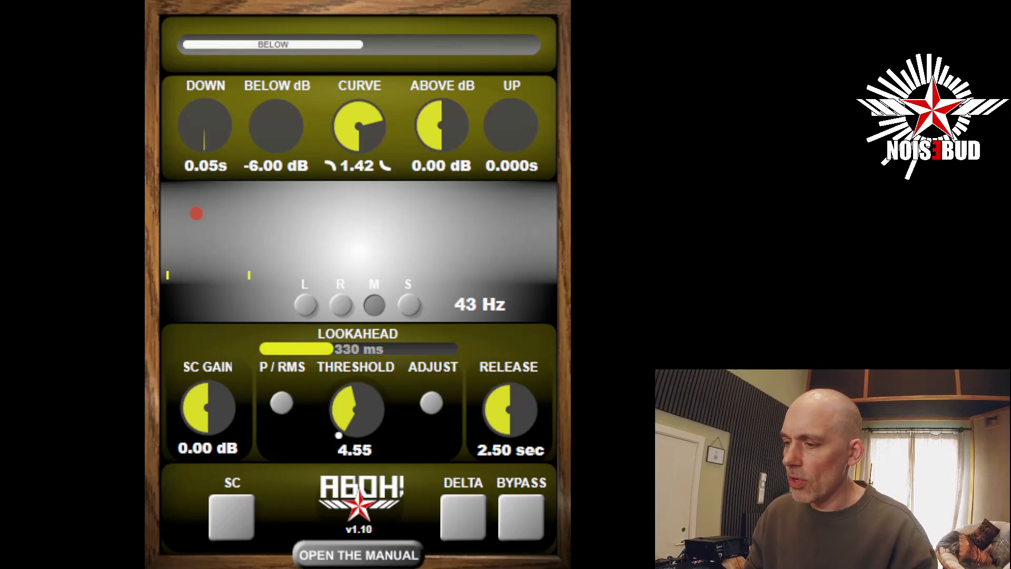
key("space")
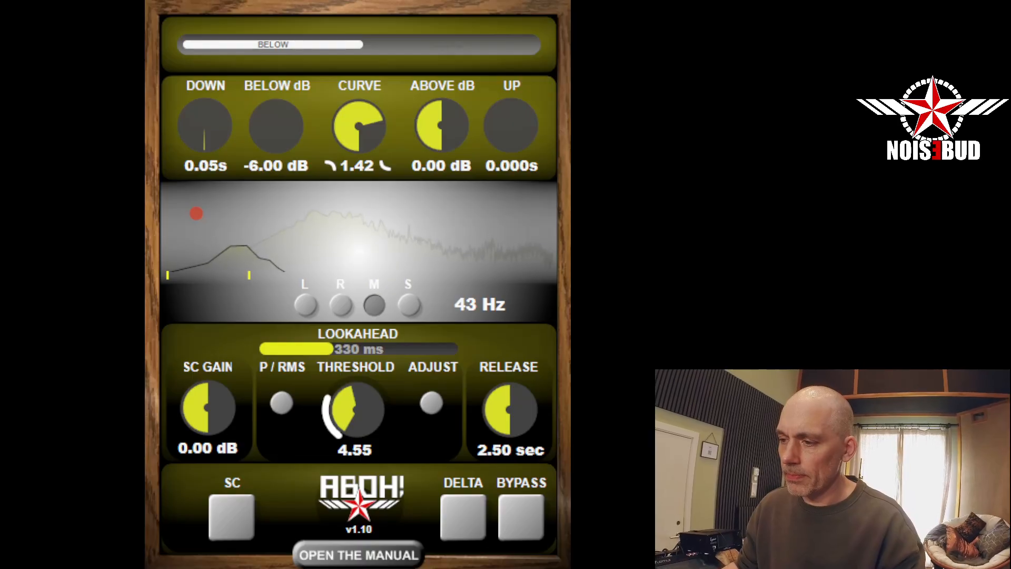
key("space")
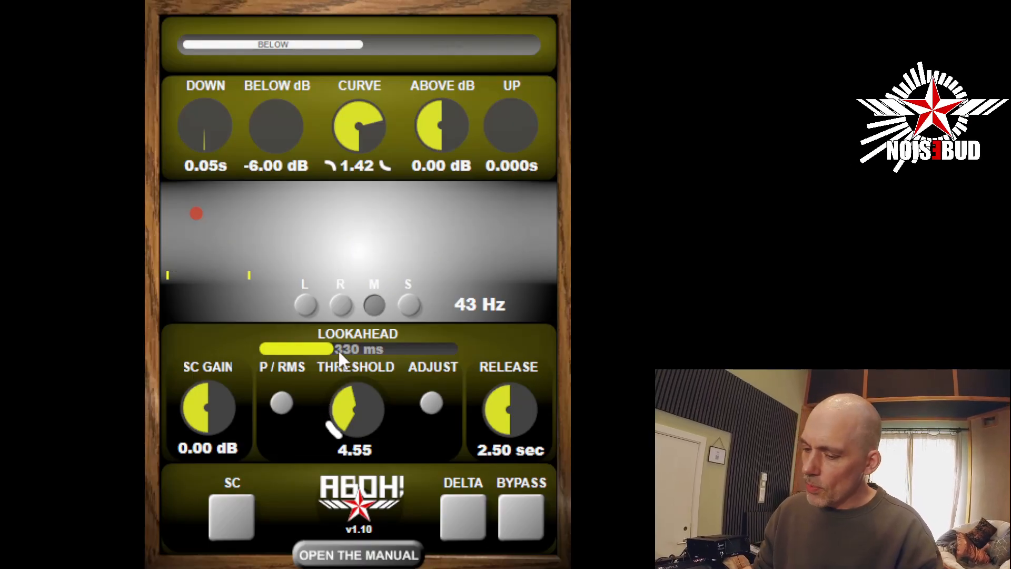
Step: Increase the lookahead to 430 ms
double_click(357, 348)
type("430")
key("Return")
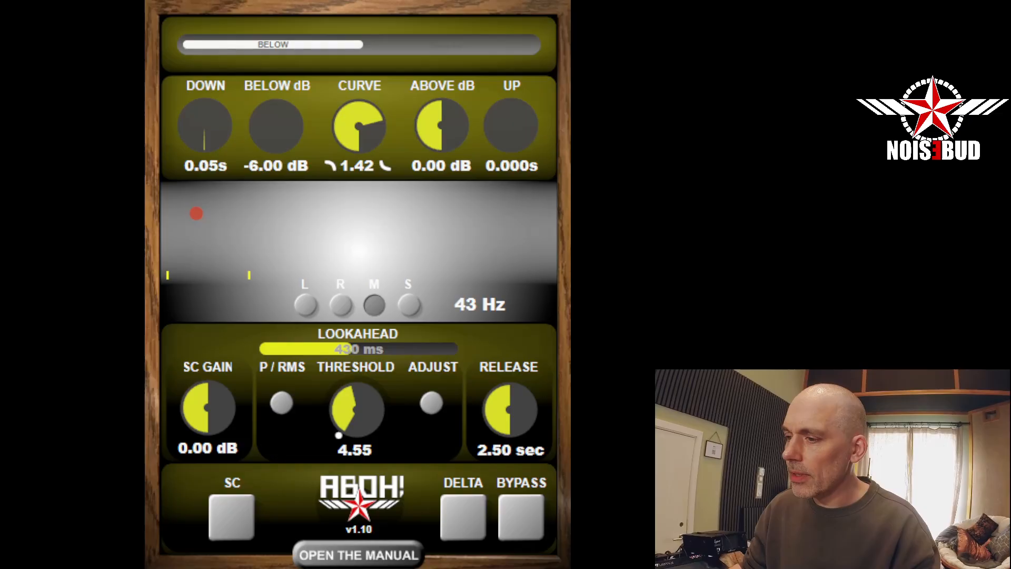
Step: Play the track to check the transition, and increase the lookahead to 480 ms
key("space")
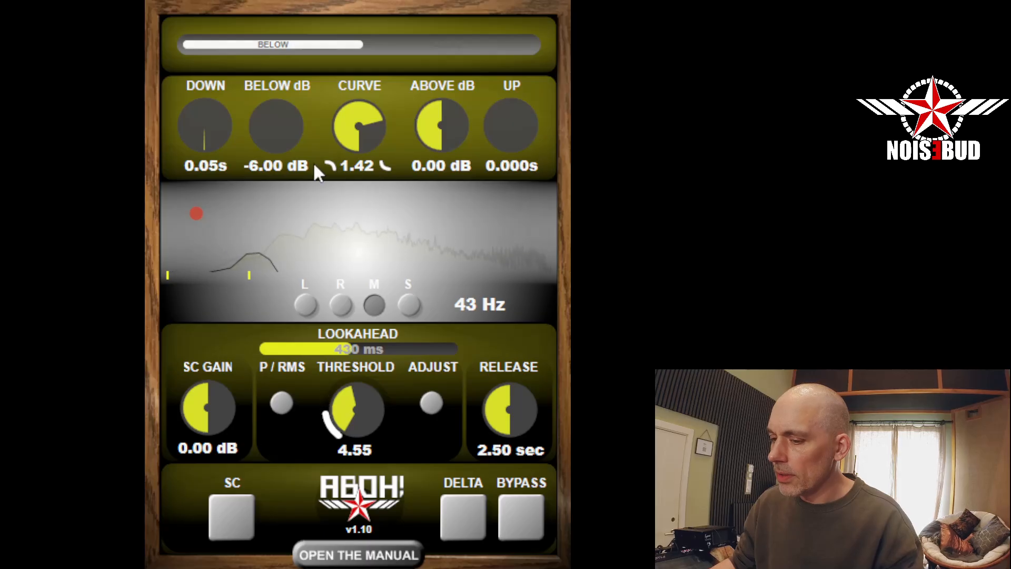
double_click(376, 349)
type("480")
key("Return")
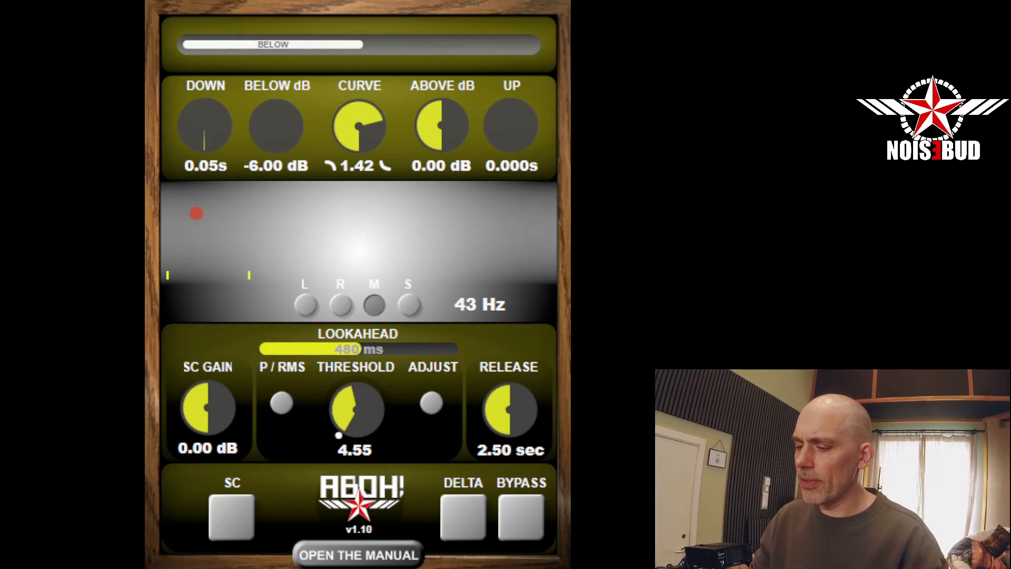
key("space")
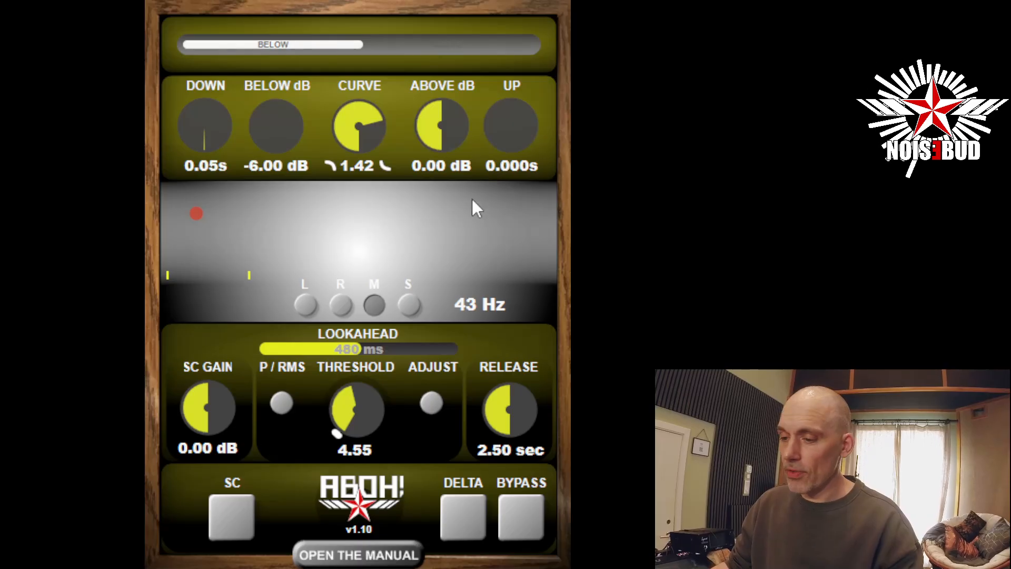
Step: Set the Up time to 0.2 s and play the track to check the transition
double_click(510, 166)
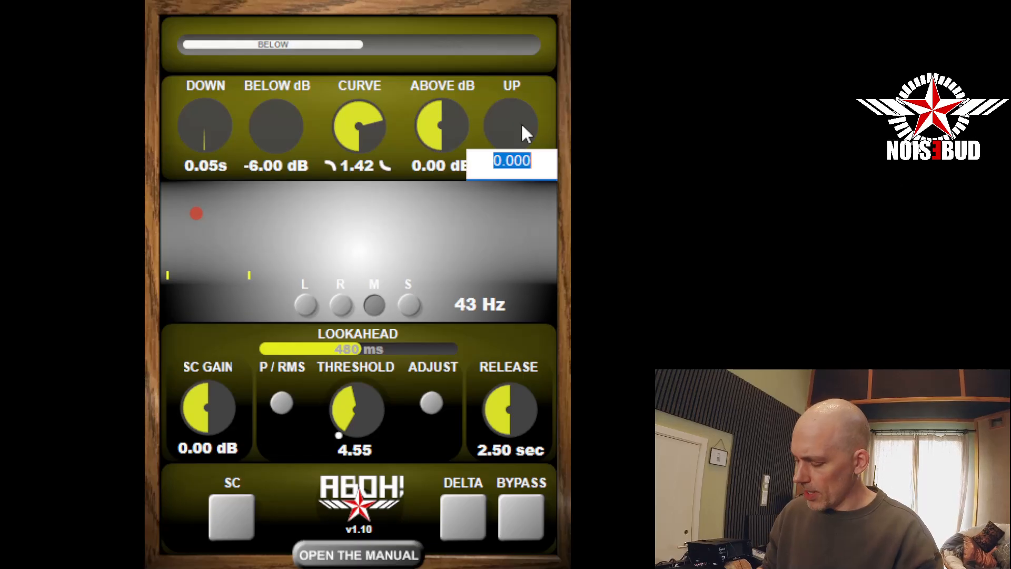
type("0.2")
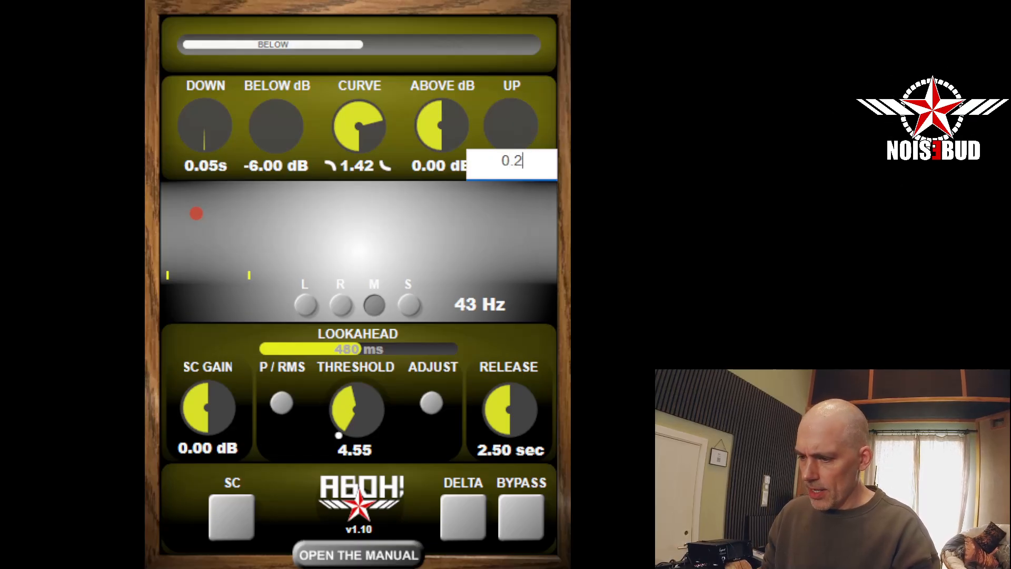
key("Return")
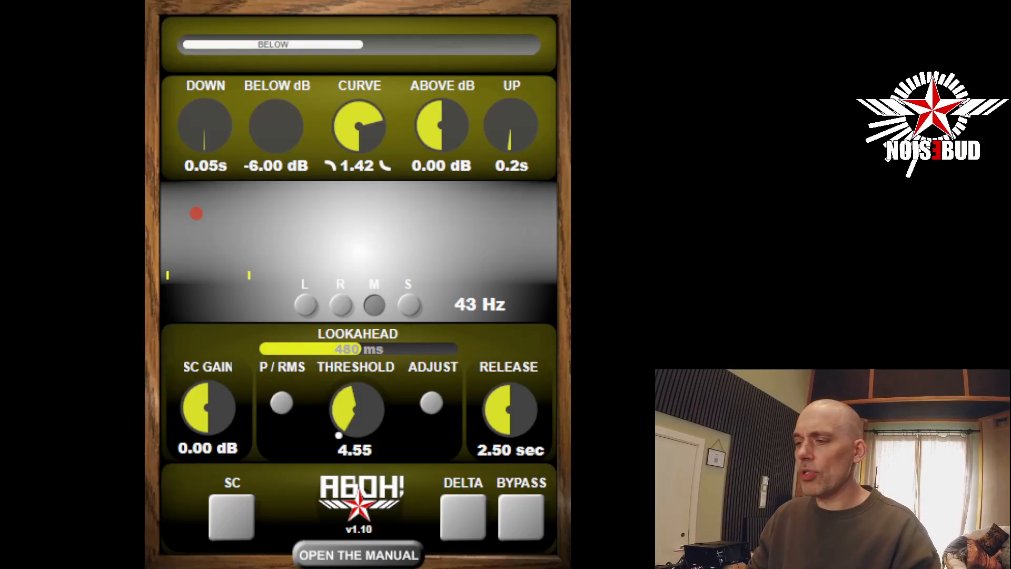
key("space")
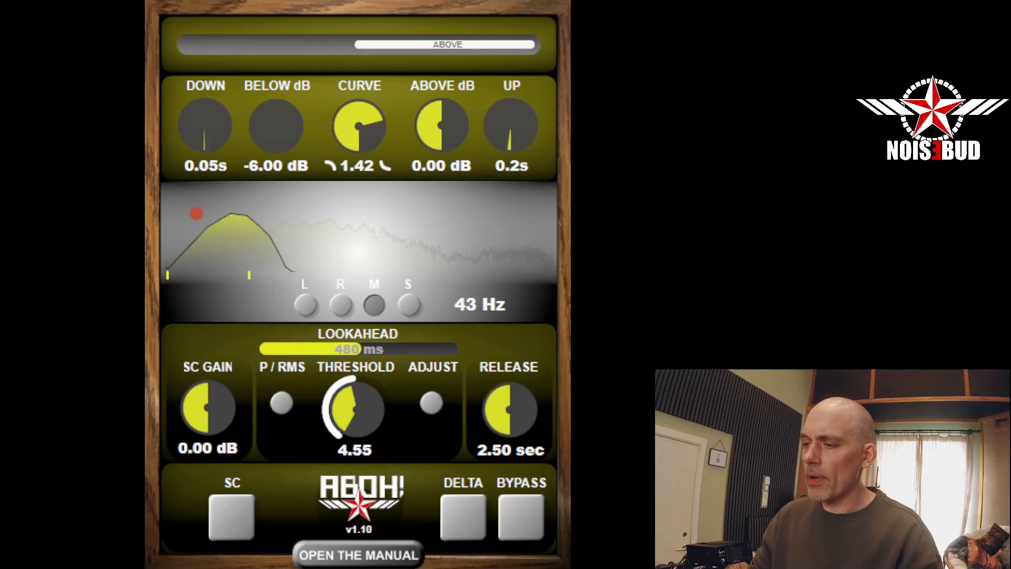
key("space")
Step: Set the Up time to 0.4 s and play the track to check it
left_click(521, 165)
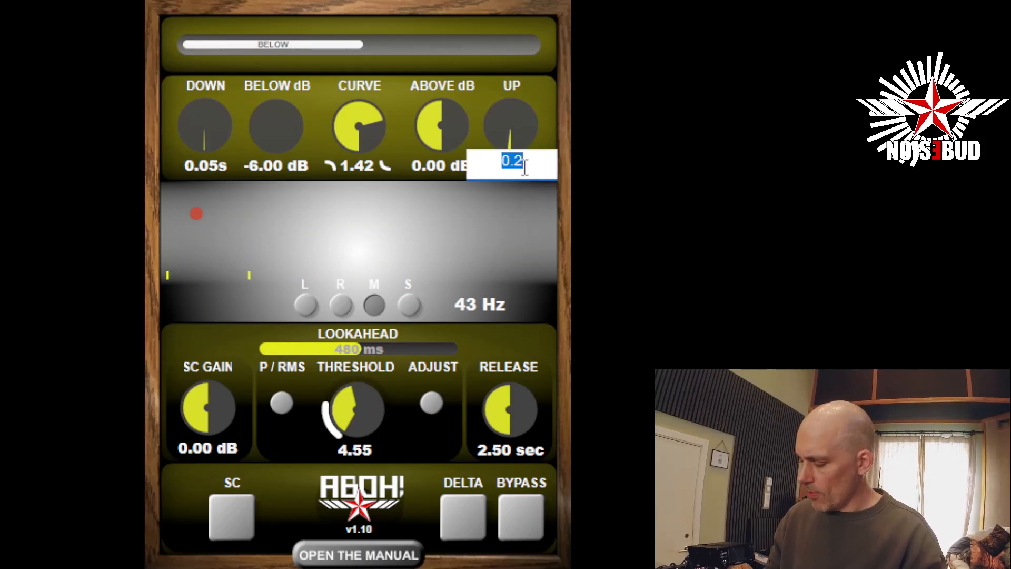
key("Return")
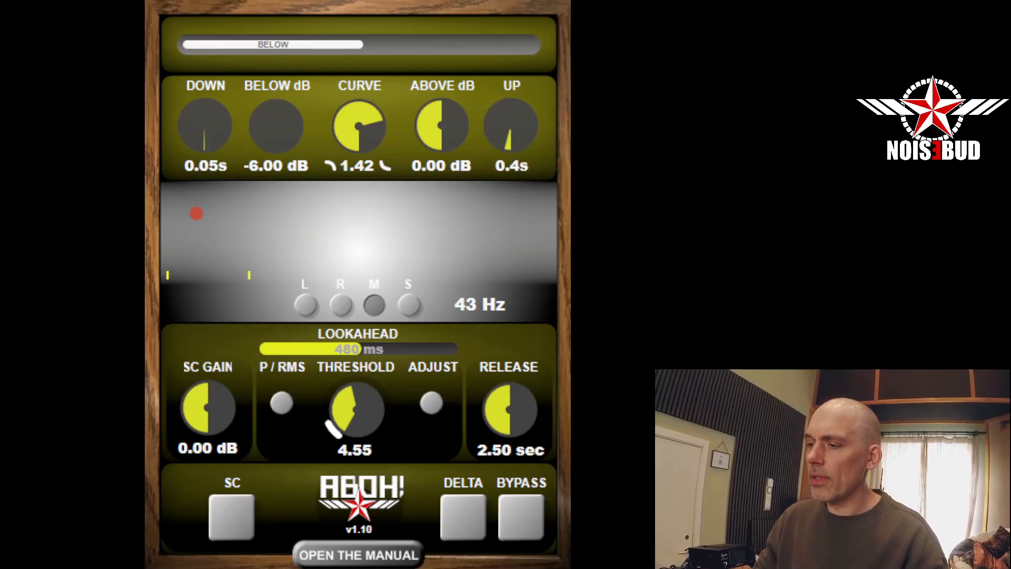
key("F2")
left_click(562, 472)
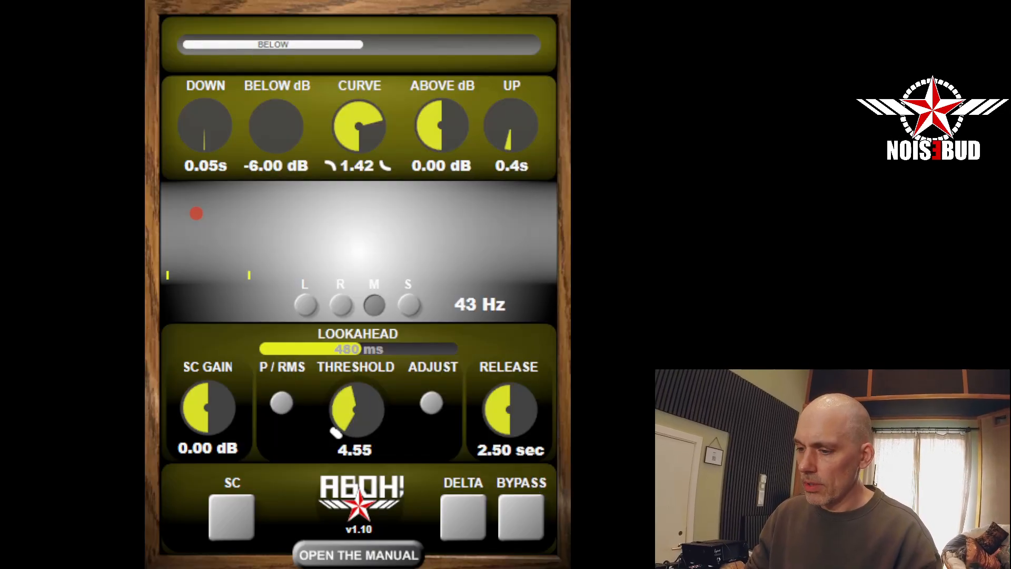
key("space")
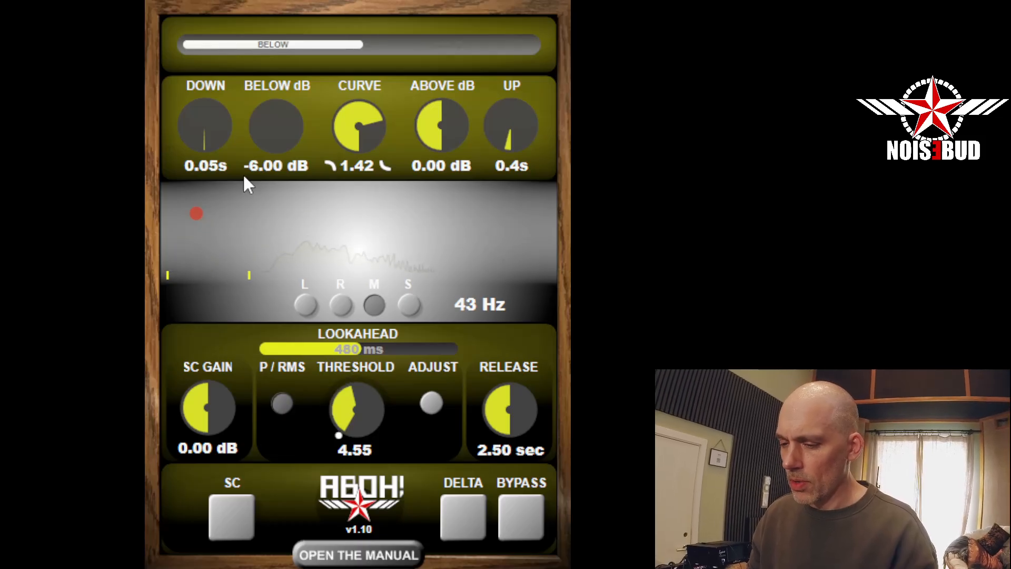
Step: Set the Down time to 0.1 s
double_click(210, 164)
type("0.1")
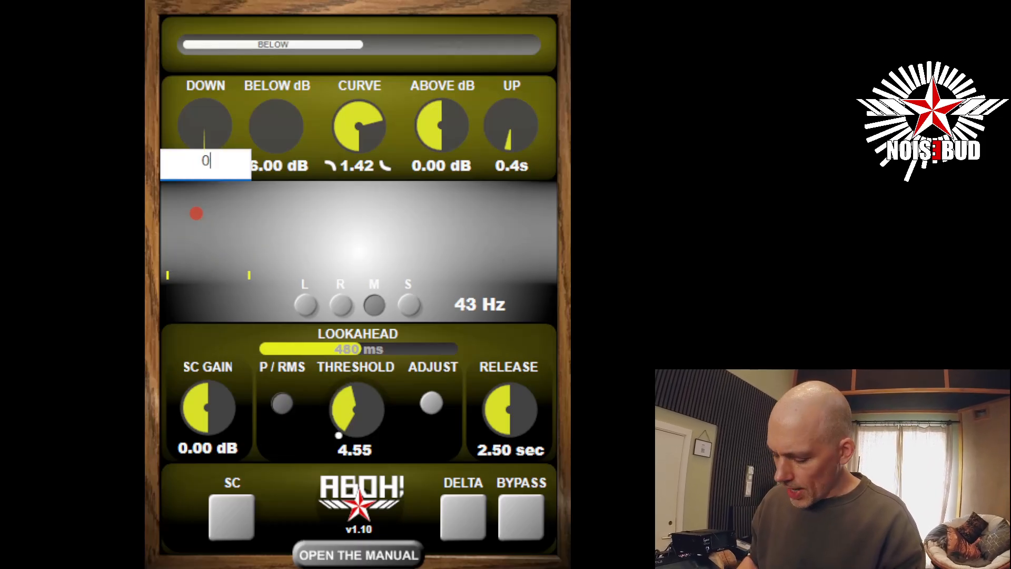
key("Return")
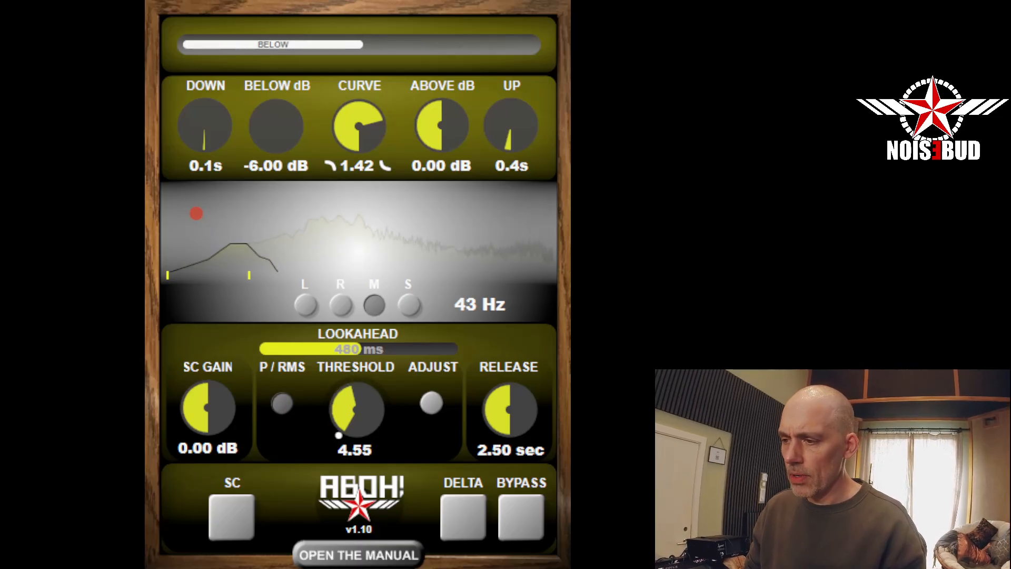
Step: Lower the transition curve to 0.87 and set the Down time to 0.2 s
left_click_drag(366, 121, 372, 182)
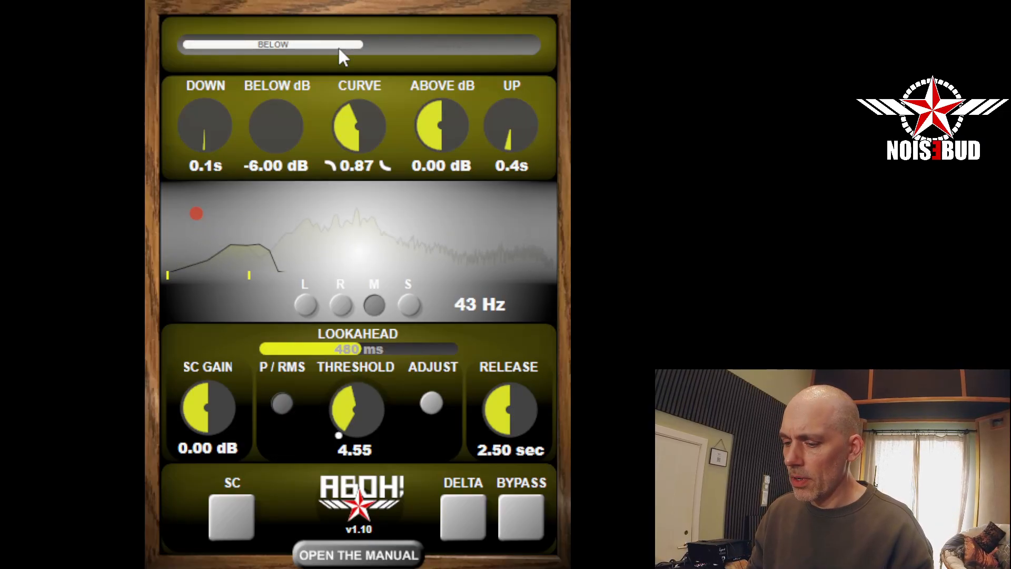
double_click(210, 167)
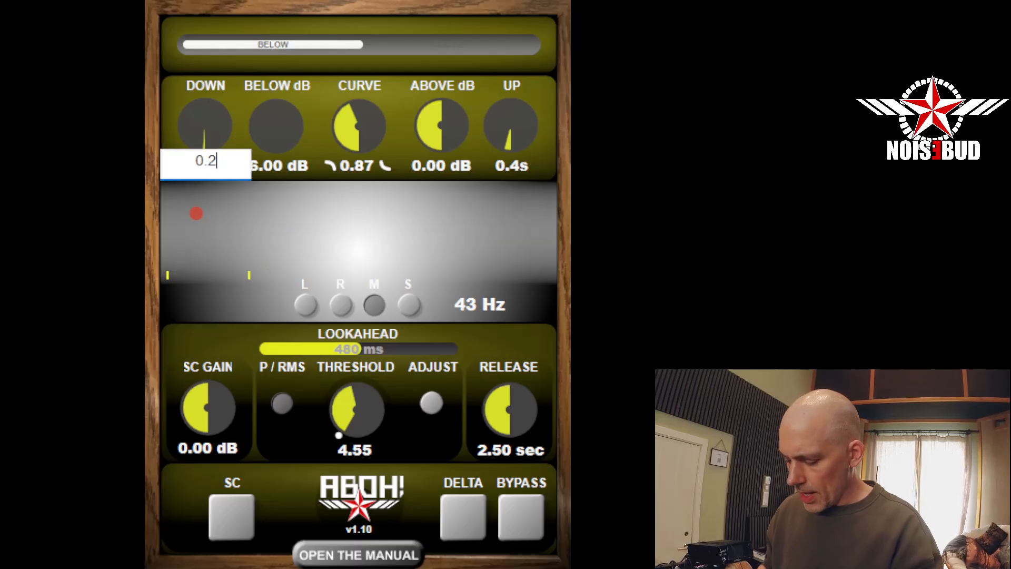
type("0.2")
key("Return")
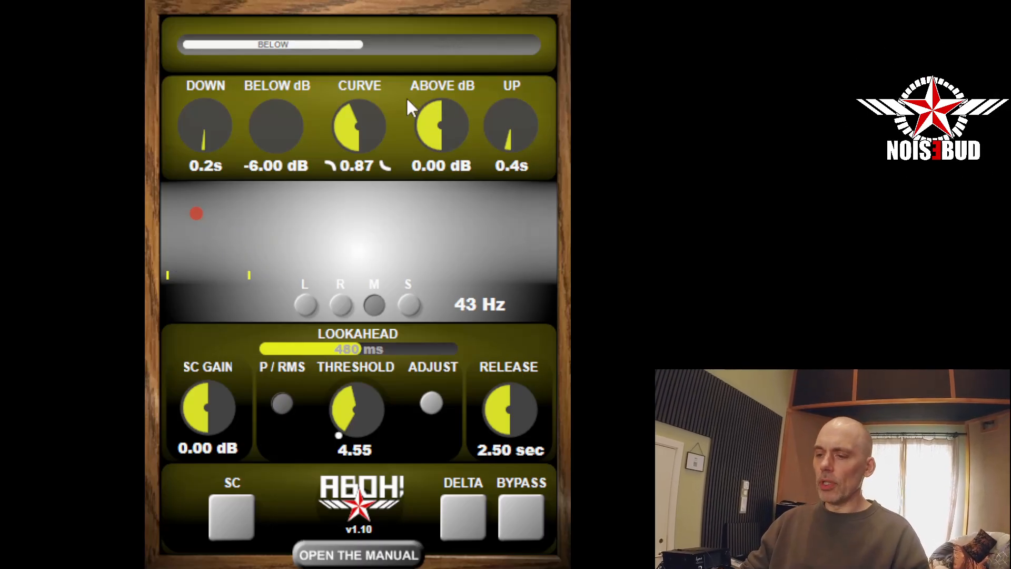
Step: Try the opposite gain setup with Below at 0 dB and Above at -6 dB, and play the track
left_click_drag(287, 139, 289, 163)
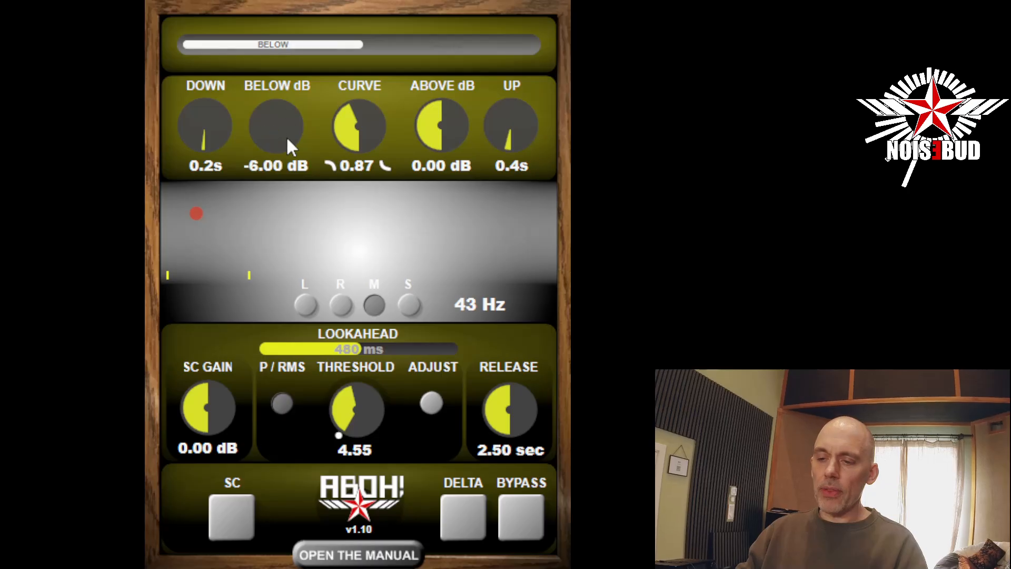
mouse_move(437, 134)
left_mouse_down()
mouse_move(435, 169)
mouse_move(438, 95)
mouse_move(437, 135)
left_mouse_up()
double_click(437, 134)
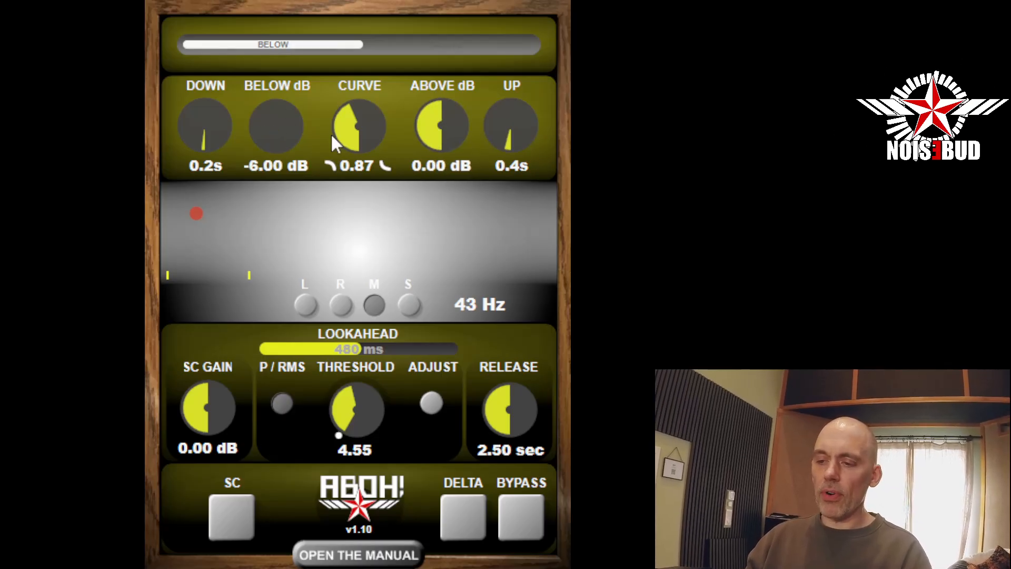
double_click(284, 129)
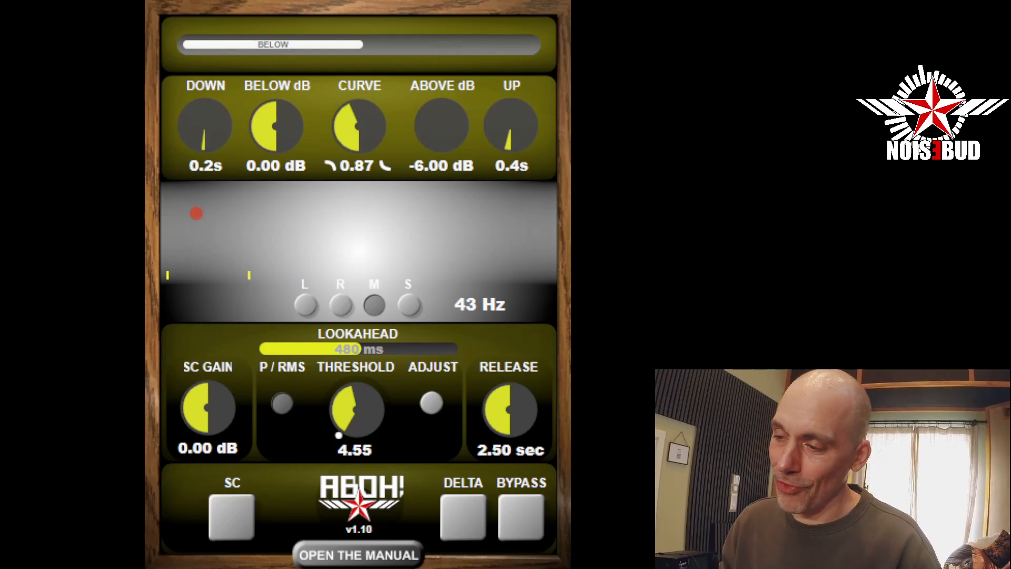
key("space")
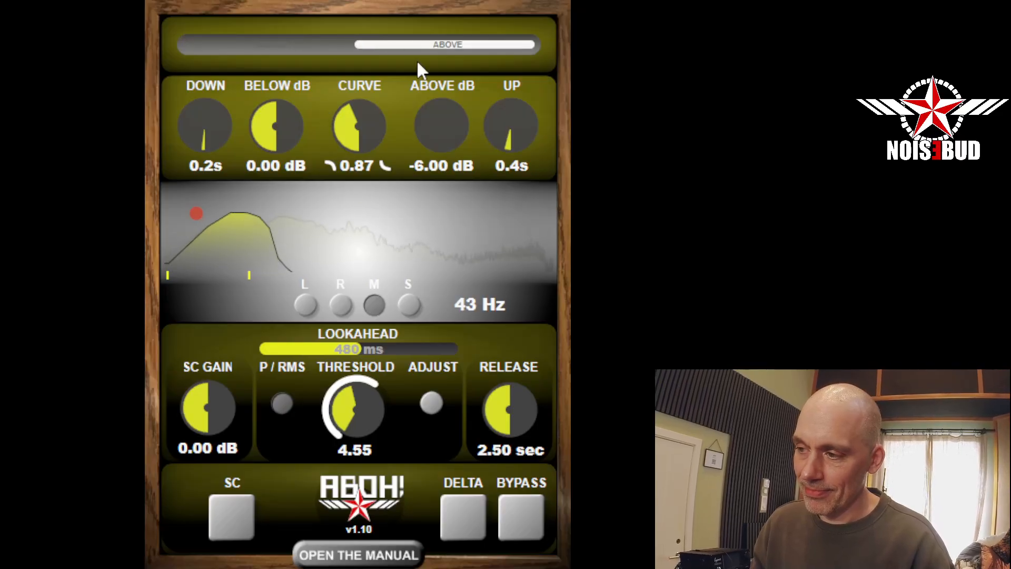
Step: Reset the Above gain to 0 dB and adjust the Below gain to -4.50 dB while playing the track
double_click(426, 137)
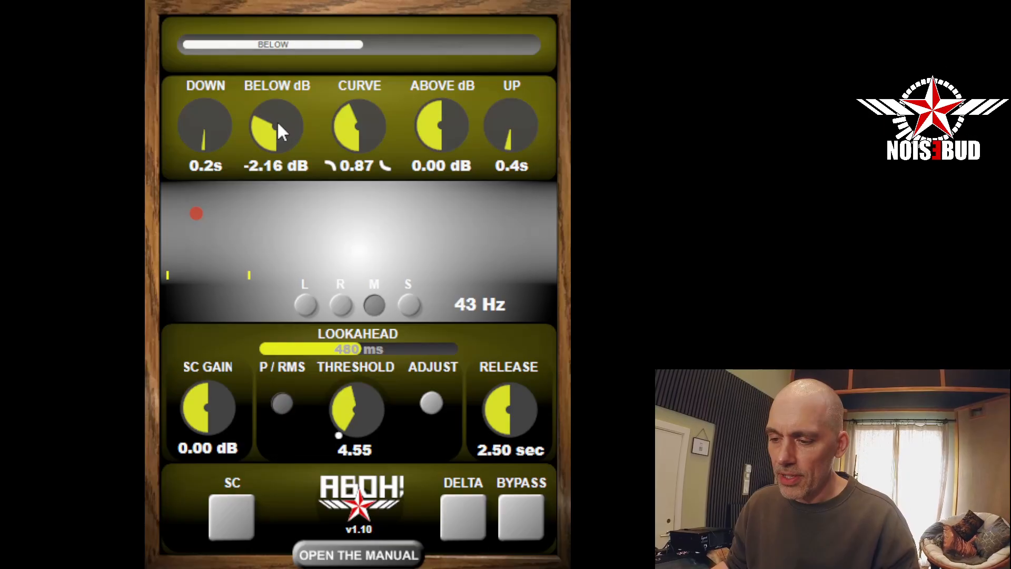
scroll(285, 124, "up", 3)
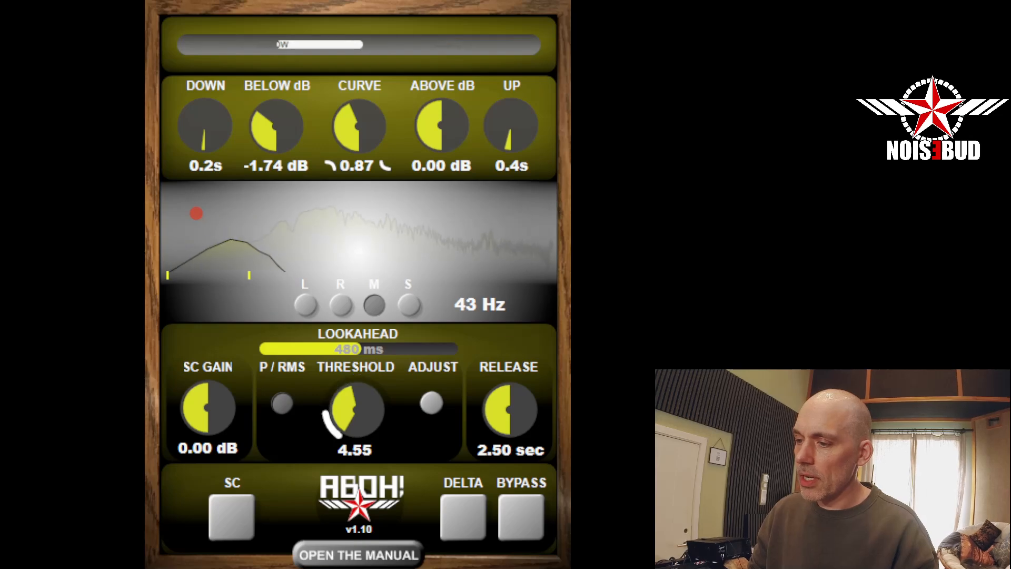
left_click_drag(283, 122, 283, 161)
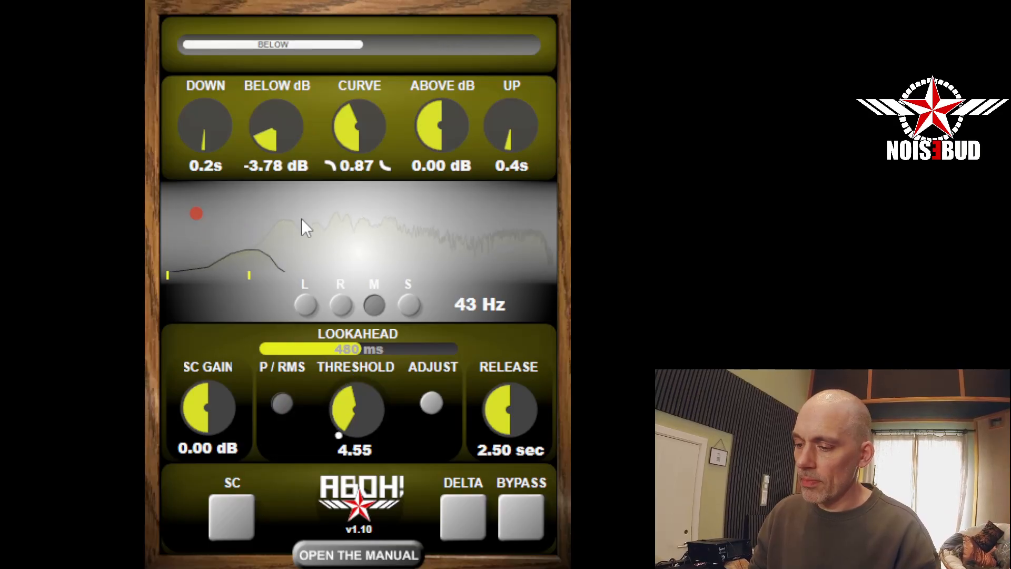
left_click_drag(279, 135, 279, 148)
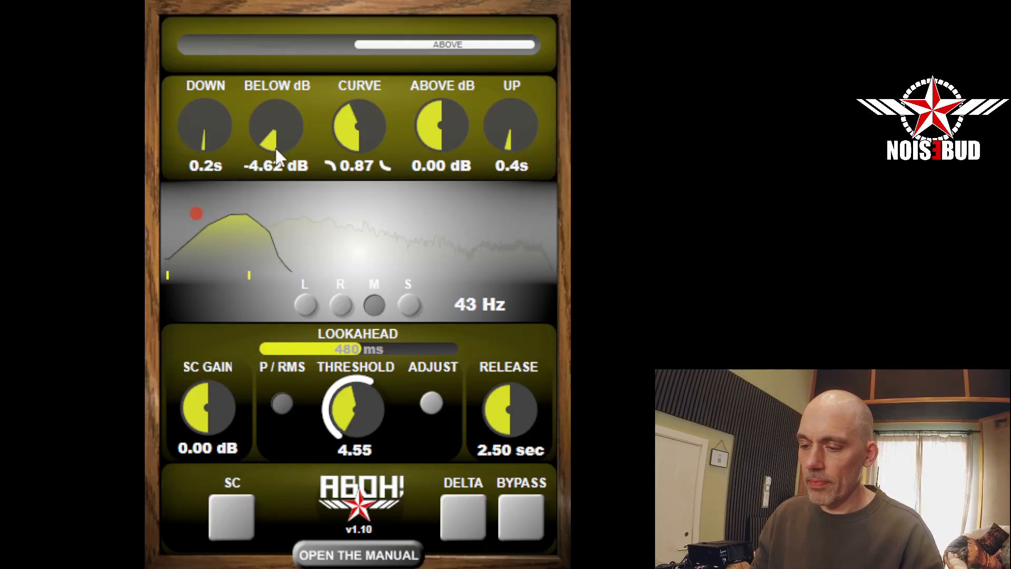
scroll(281, 142, "up", 1)
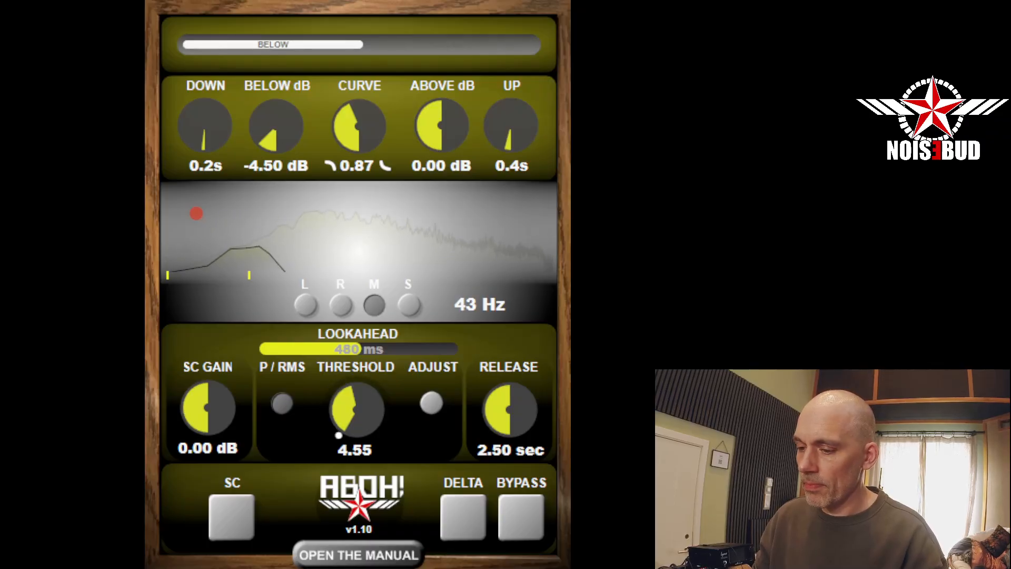
Step: Set the Down time to 0.15 s
double_click(211, 165)
type("0.15")
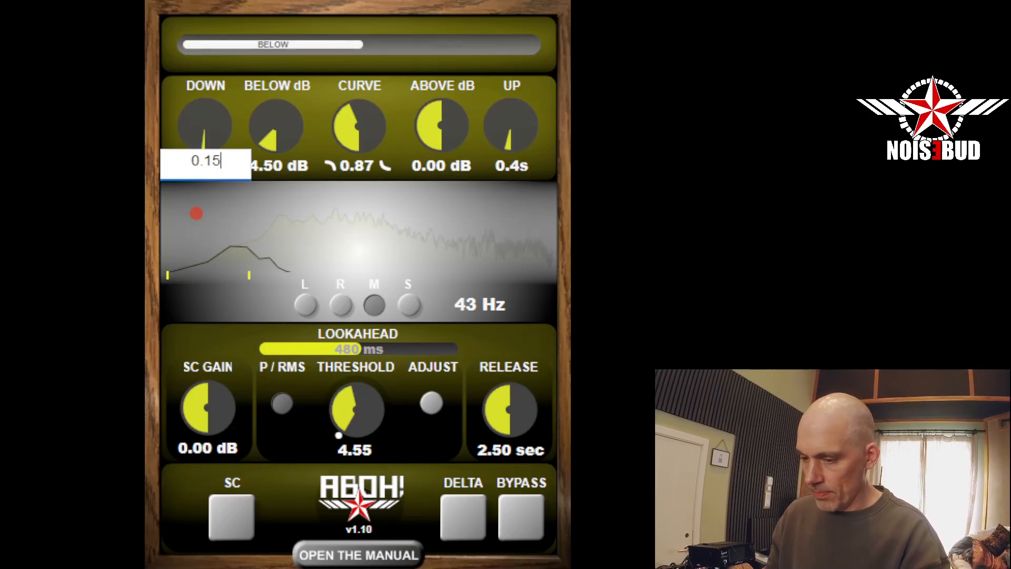
key("Return")
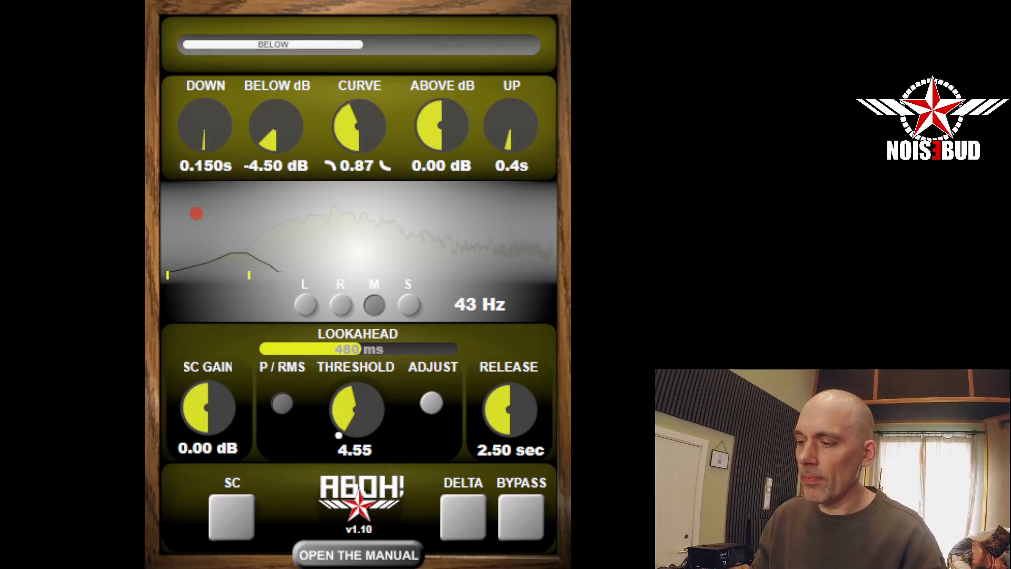